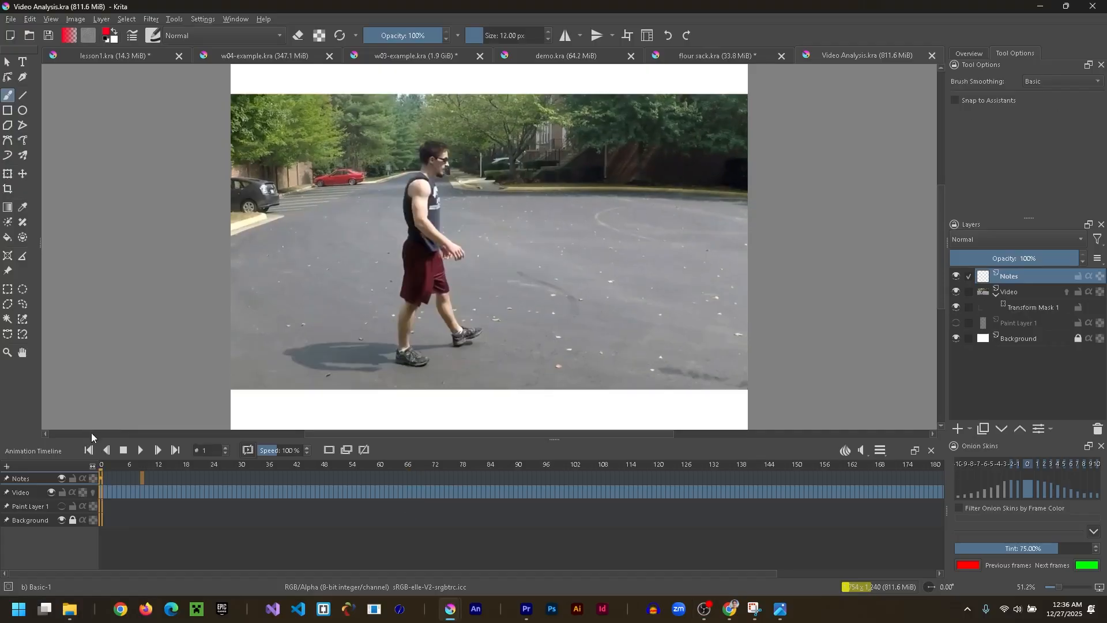
- Scrub through the reference video to examine the jumper's poses from standing, through the top of the jump, to the end
{"action": "left_click_drag", "start_coordinate": [101, 468], "coordinate": [281, 482]}
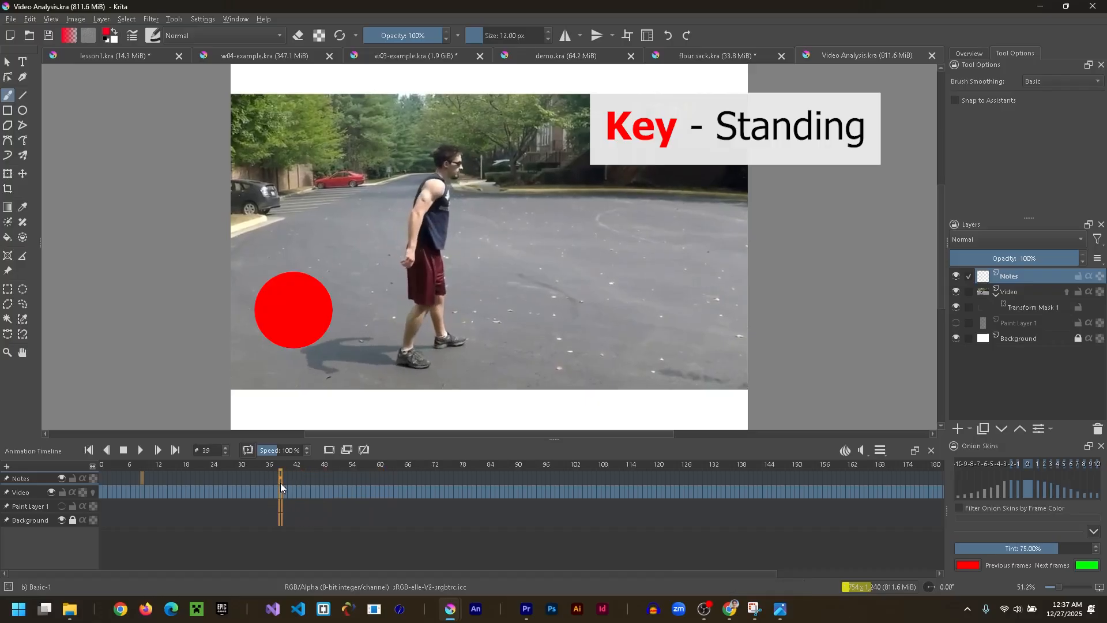
{"action": "left_click_drag", "start_coordinate": [287, 483], "coordinate": [626, 408]}
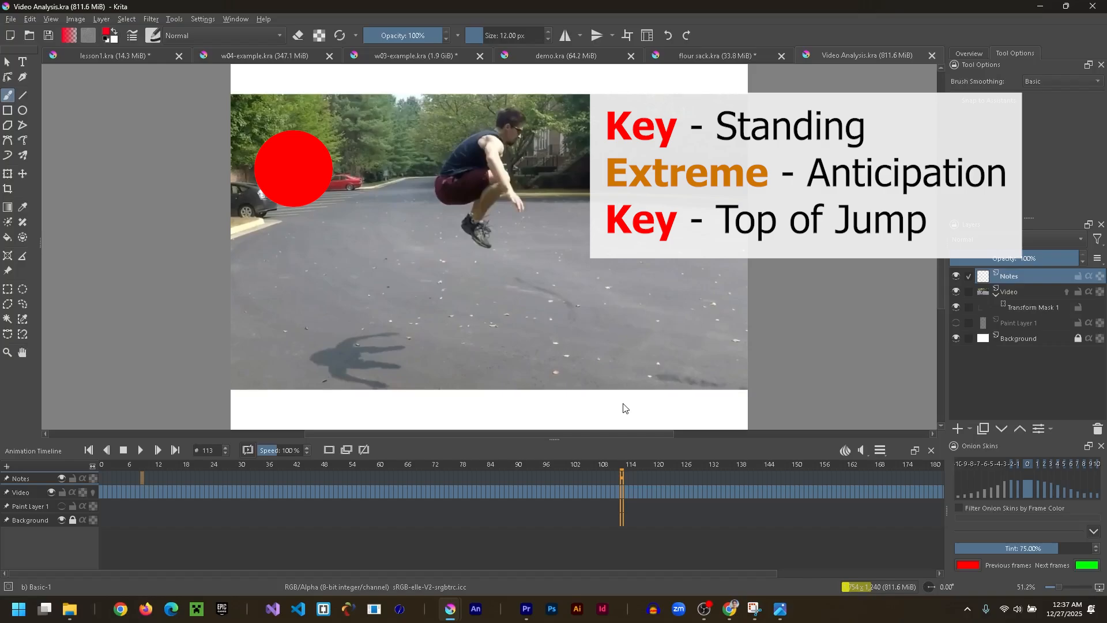
{"action": "left_click_drag", "start_coordinate": [625, 408], "coordinate": [962, 408]}
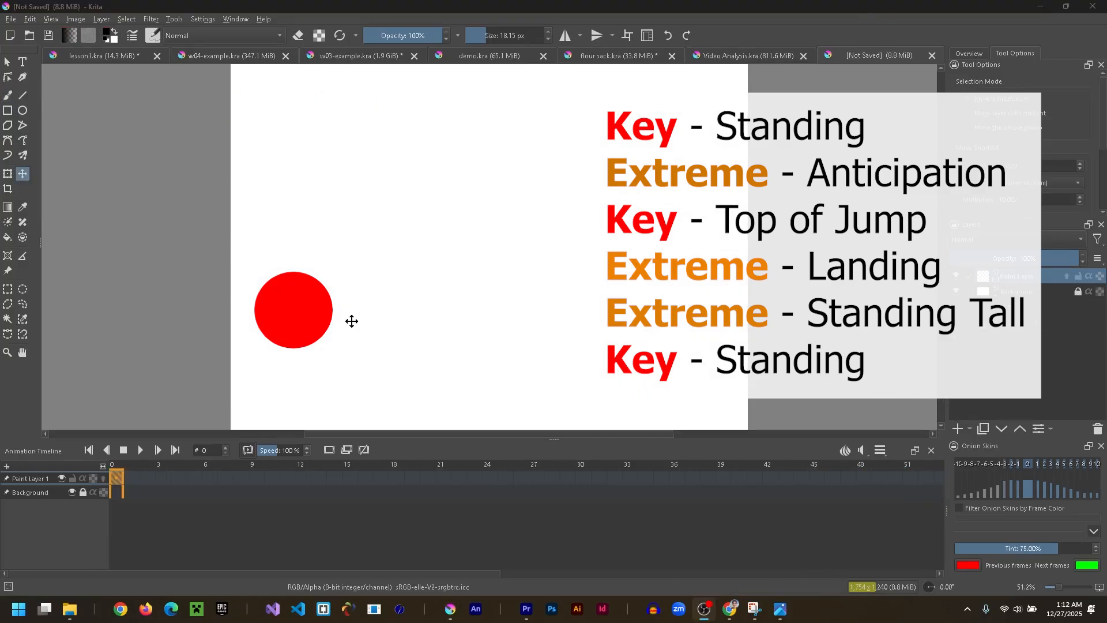
- Draw the standing ball as a circle on frame 0 and, with onion skins on, a flattened anticipation oval on new frame 1
{"action": "left_click_drag", "start_coordinate": [491, 358], "coordinate": [446, 313]}
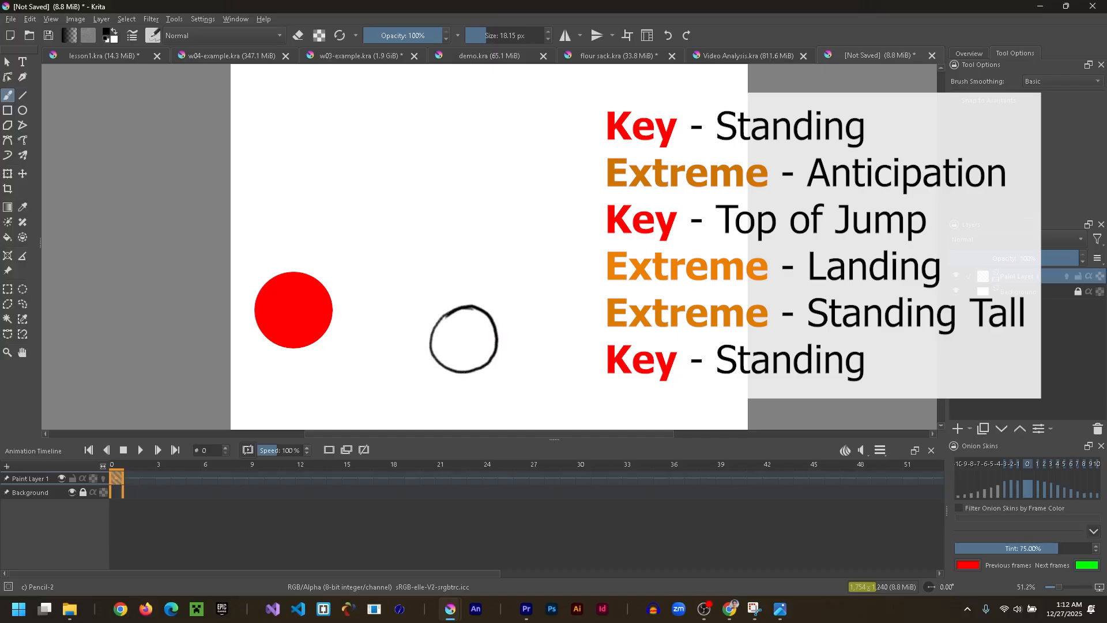
{"action": "key", "text": "t"}
{"action": "left_click", "coordinate": [130, 481]}
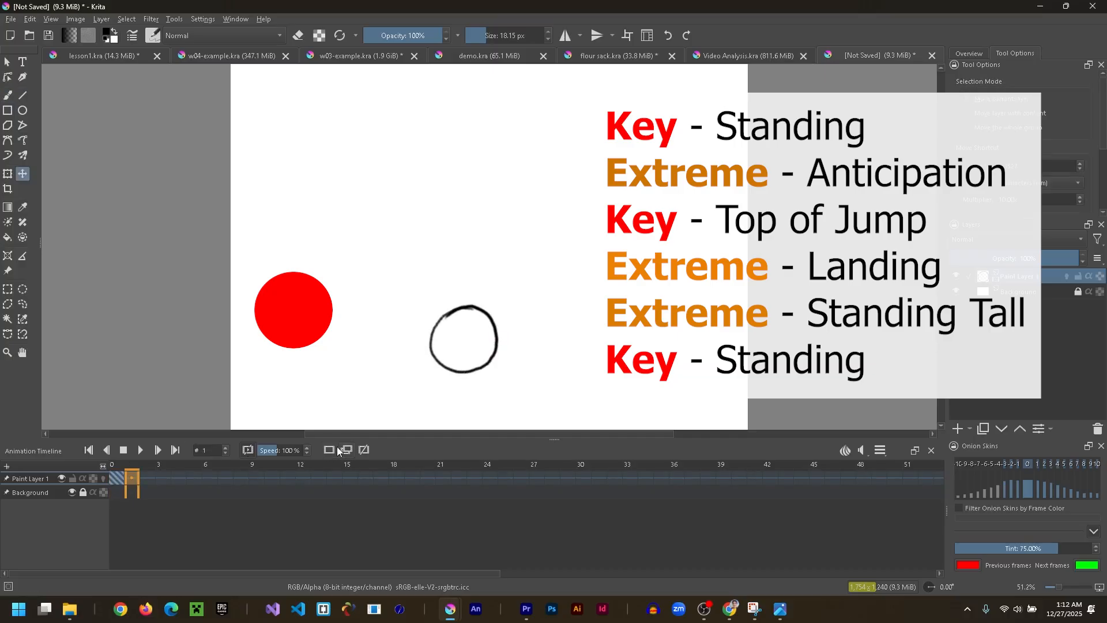
{"action": "left_click", "coordinate": [330, 449]}
{"action": "left_click", "coordinate": [103, 478]}
{"action": "key", "text": "b"}
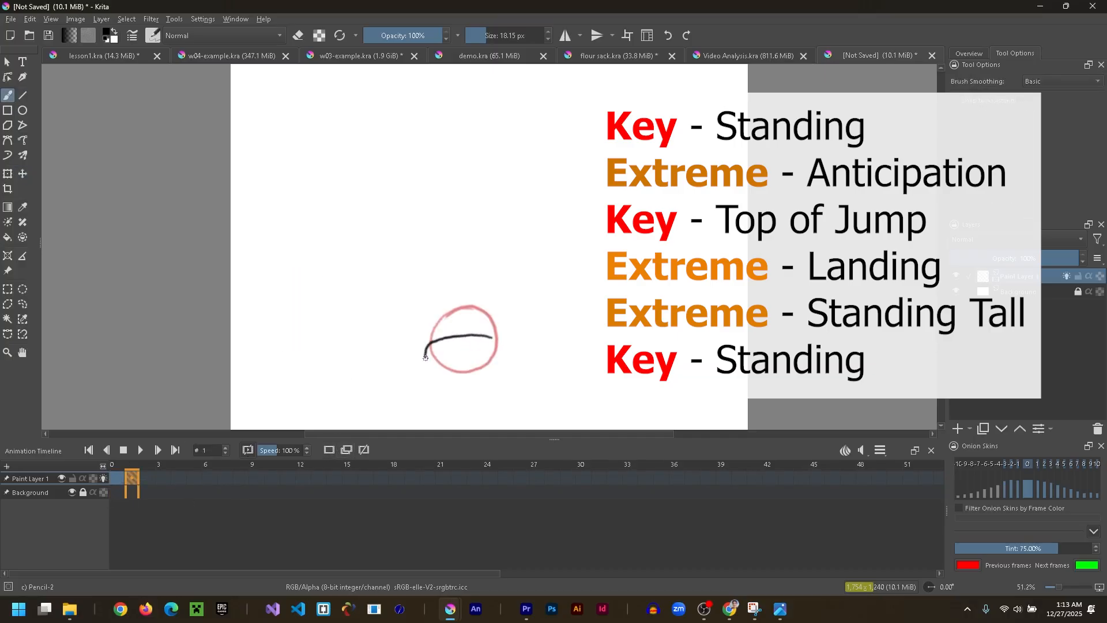
{"action": "key", "text": "t"}
{"action": "mouse_move", "coordinate": [504, 345]}
{"action": "left_mouse_down"}
{"action": "mouse_move", "coordinate": [485, 337]}
{"action": "mouse_move", "coordinate": [503, 359]}
{"action": "left_mouse_up"}
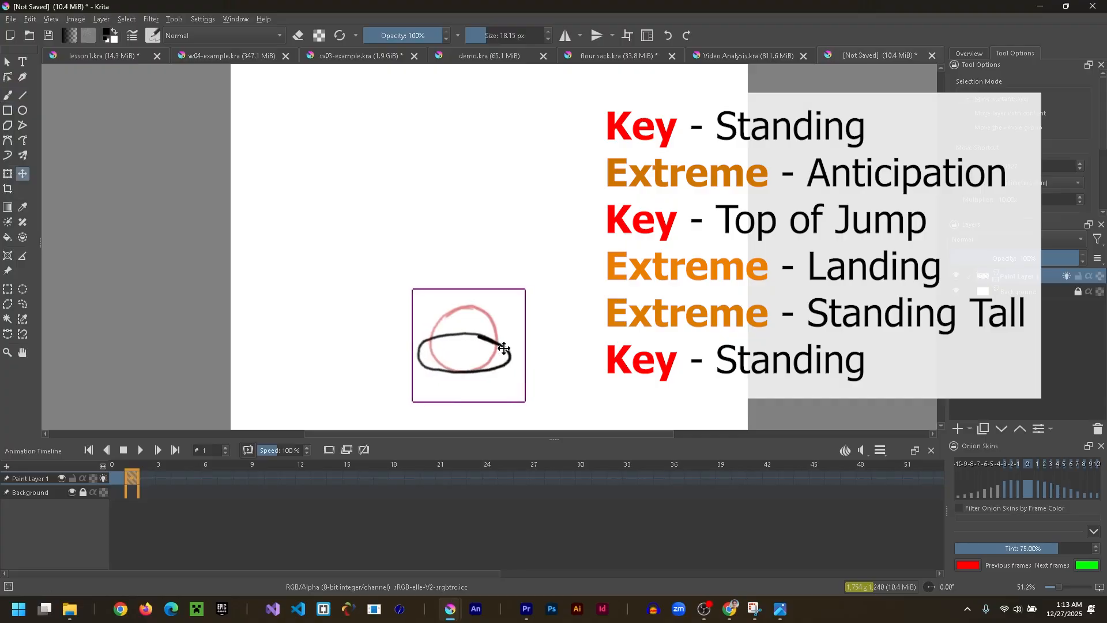
- Add a blank frame 2, draw a circle over the standing ball, and move it straight up as the top of the jump
{"action": "left_click", "coordinate": [148, 483]}
{"action": "left_click", "coordinate": [330, 449]}
{"action": "key", "text": "b"}
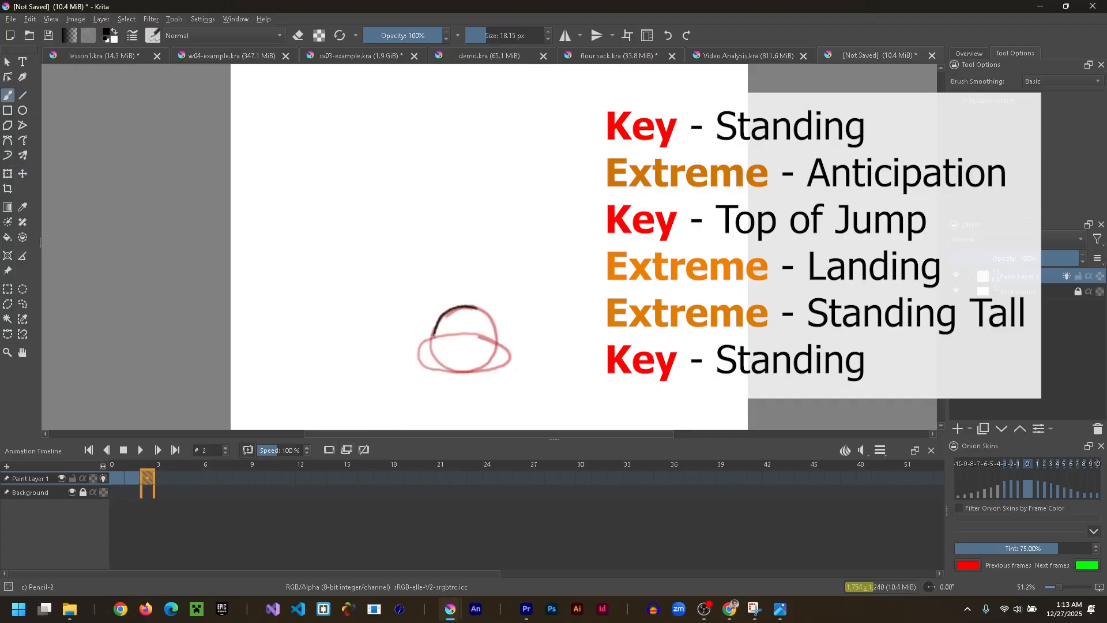
{"action": "key", "text": "t"}
{"action": "left_click_drag", "start_coordinate": [485, 357], "coordinate": [486, 199]}
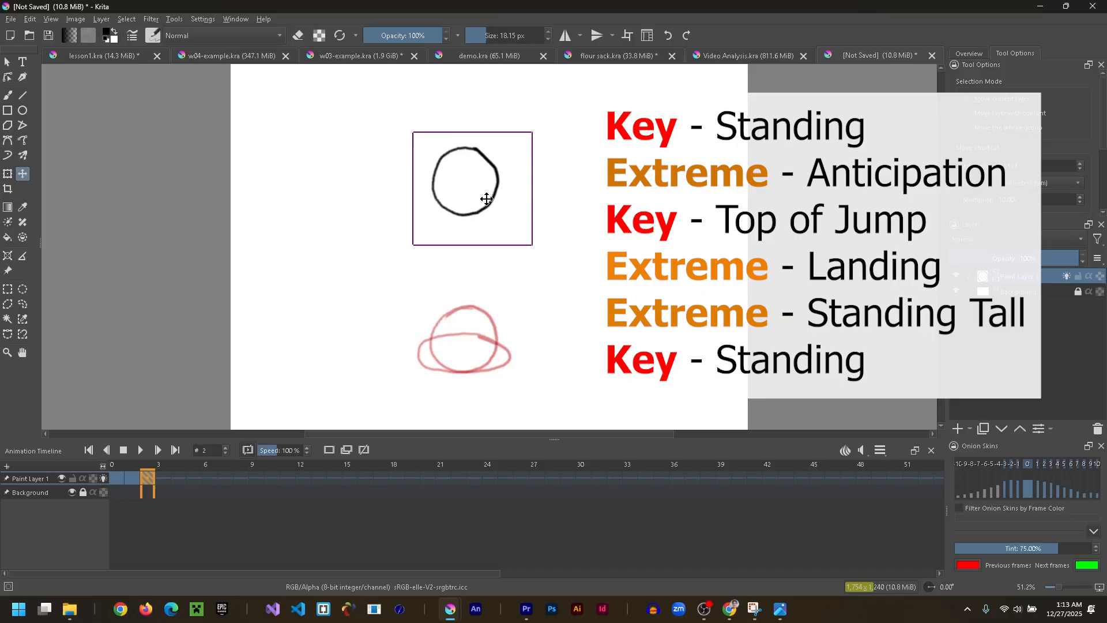
- Add a blank frame 3 and draw a flattened landing oval over the anticipation shape
{"action": "left_click", "coordinate": [160, 477]}
{"action": "left_click", "coordinate": [346, 450]}
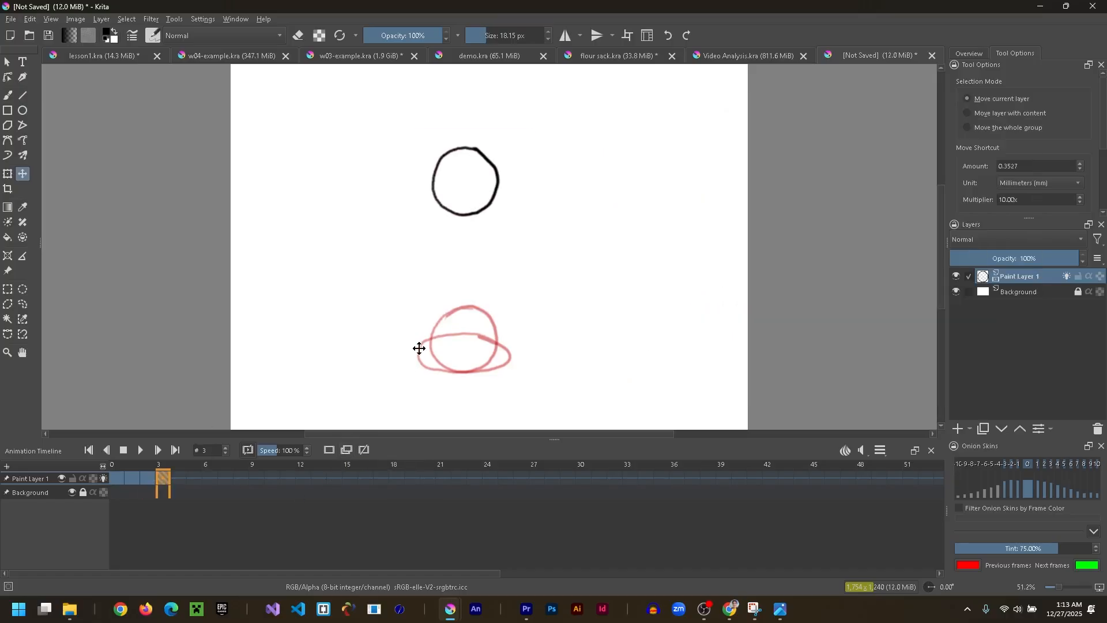
{"action": "key", "text": "b"}
{"action": "left_click", "coordinate": [332, 448]}
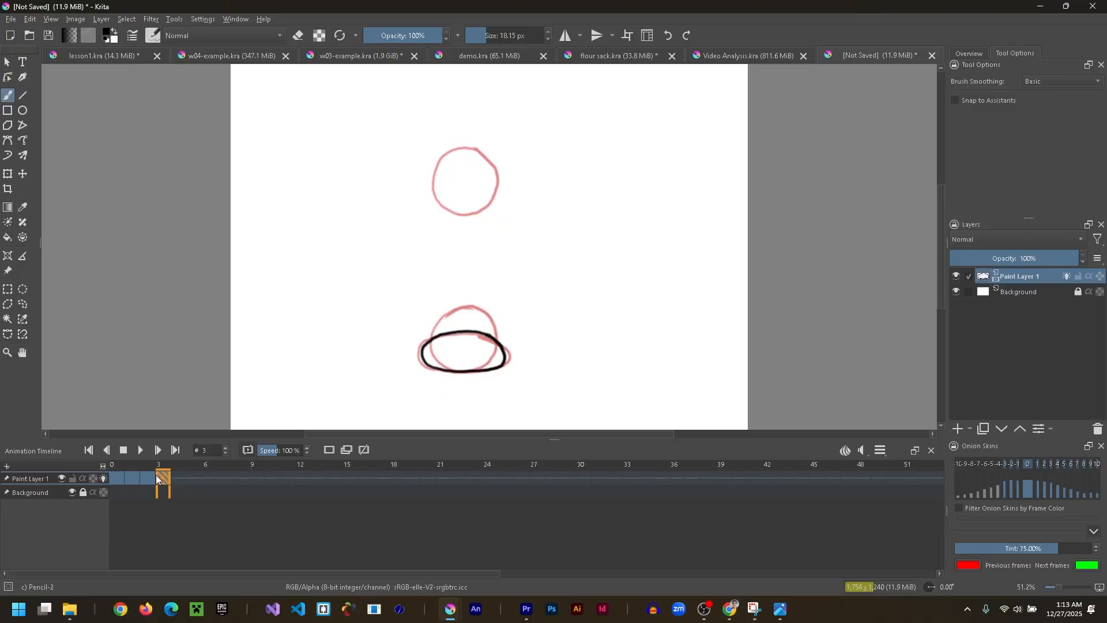
- Add a blank frame 4, show the onion skin from four frames back, and trace the standing circle on it
{"action": "left_click", "coordinate": [328, 450]}
{"action": "left_click", "coordinate": [997, 467]}
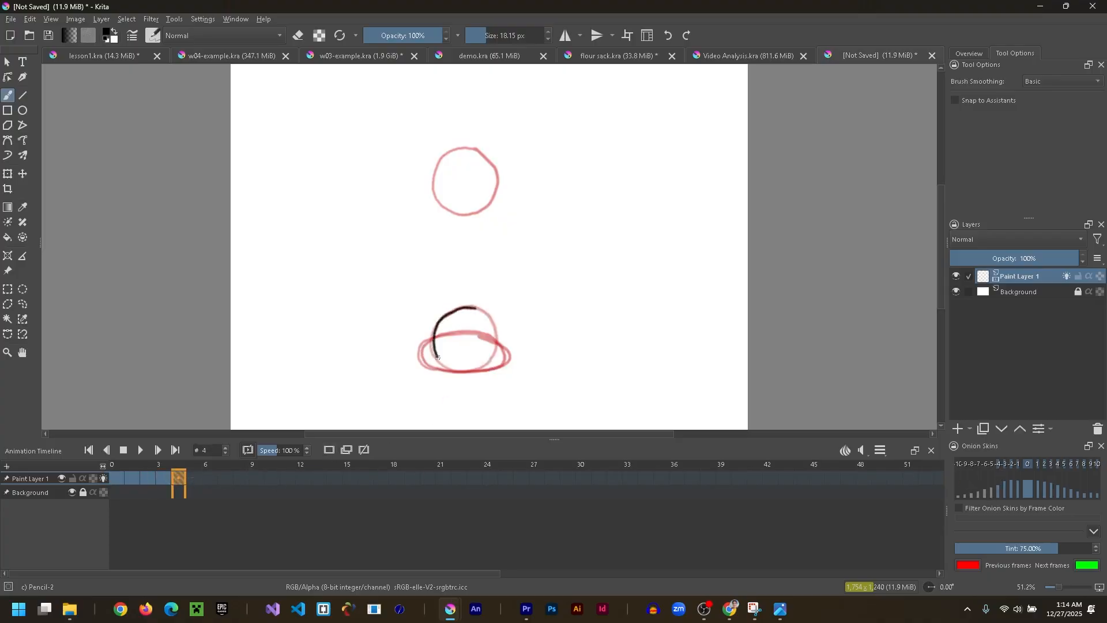
{"action": "left_click_drag", "start_coordinate": [495, 334], "coordinate": [476, 307]}
{"action": "key", "text": "t"}
- Turn off onion skins for Paint Layer 1 and preview the five poses by scrubbing and playing frames 0 to 6
{"action": "left_click", "coordinate": [119, 463]}
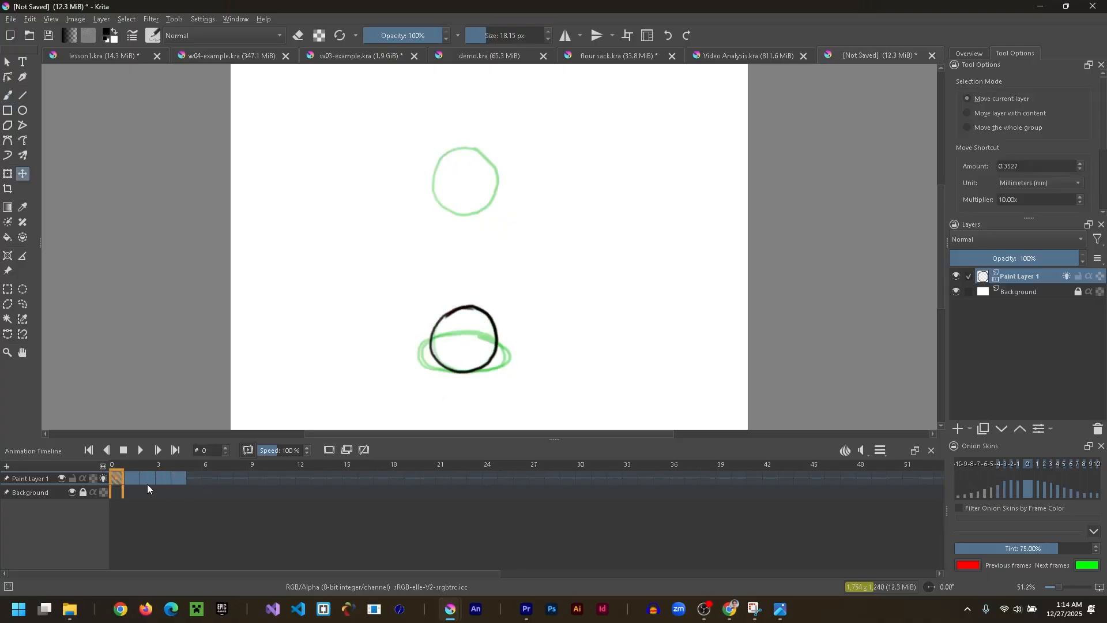
{"action": "left_click", "coordinate": [147, 482]}
{"action": "left_click", "coordinate": [105, 479]}
{"action": "left_click", "coordinate": [179, 480]}
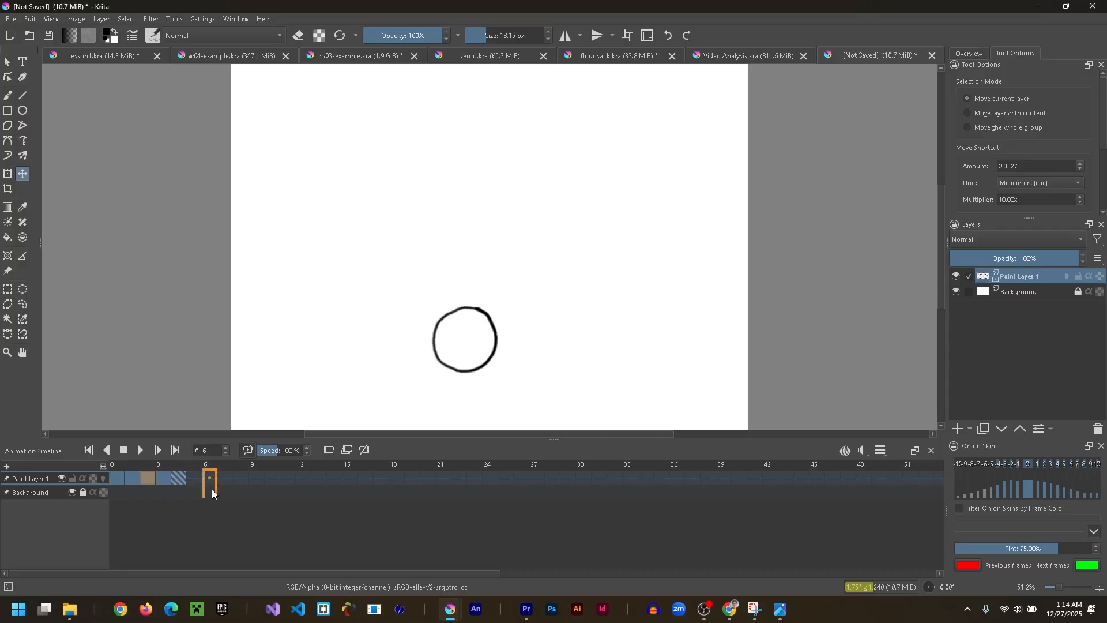
{"action": "left_click_drag", "start_coordinate": [213, 489], "coordinate": [153, 470]}
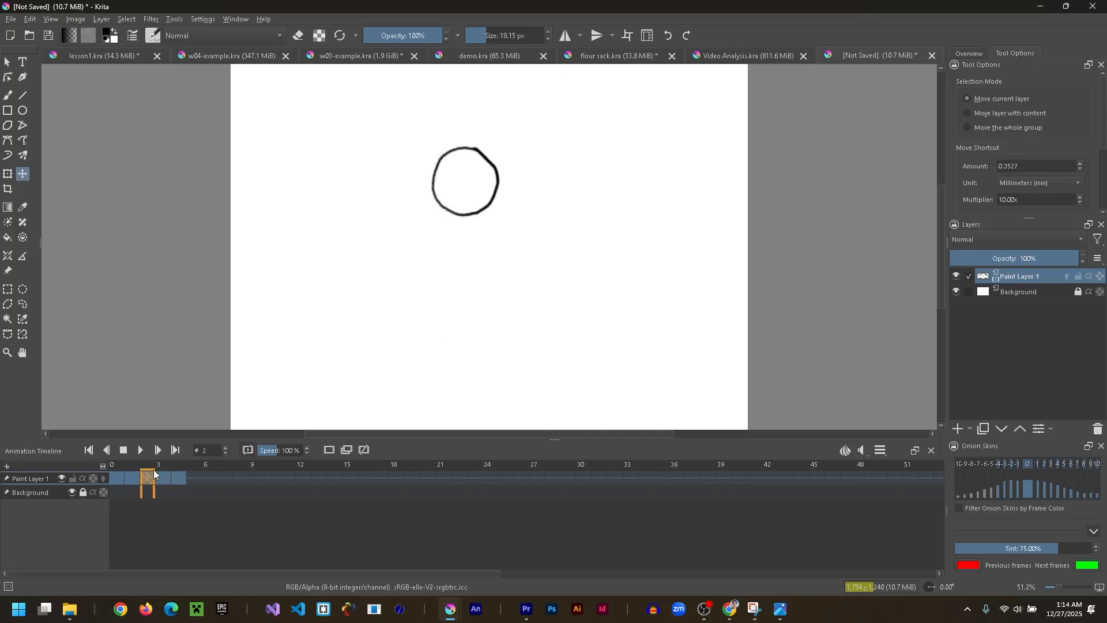
{"action": "left_click", "coordinate": [144, 453]}
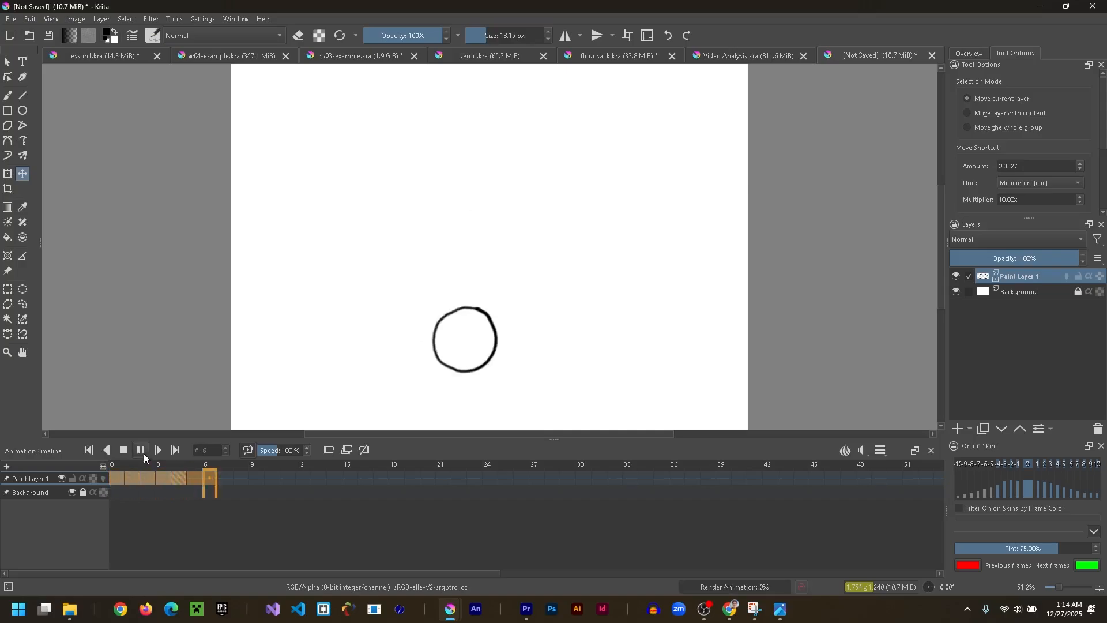
{"action": "left_click", "coordinate": [144, 455]}
- Insert 3 hold frames after each of the five keyframes on frames 0 to 4
{"action": "left_click", "coordinate": [119, 480]}
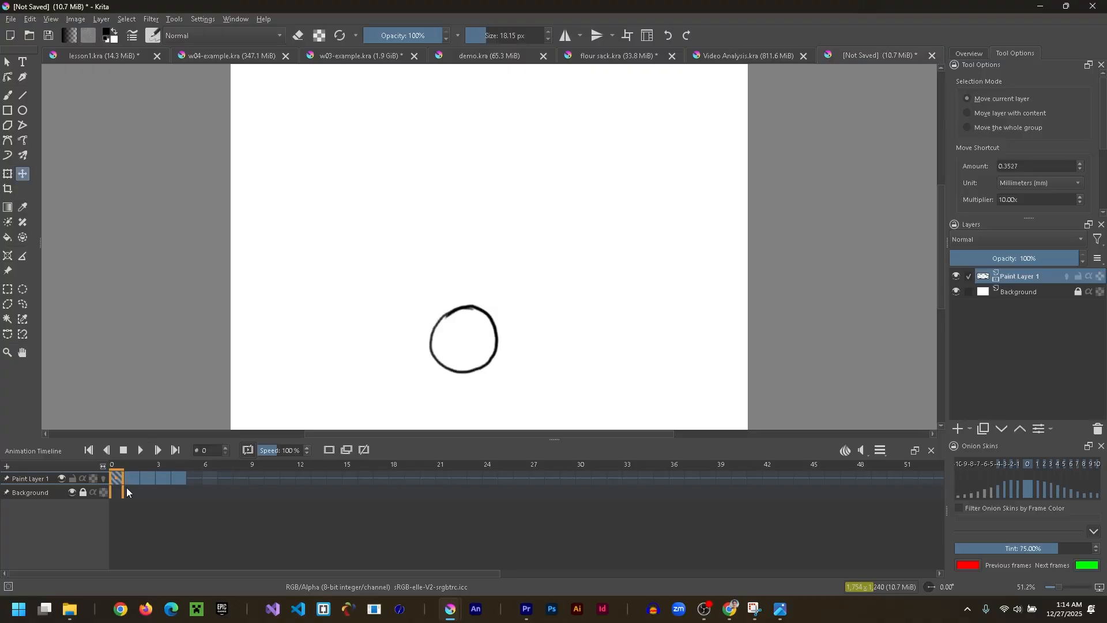
{"action": "left_click", "coordinate": [178, 477], "text": "shift"}
{"action": "right_click", "coordinate": [179, 476]}
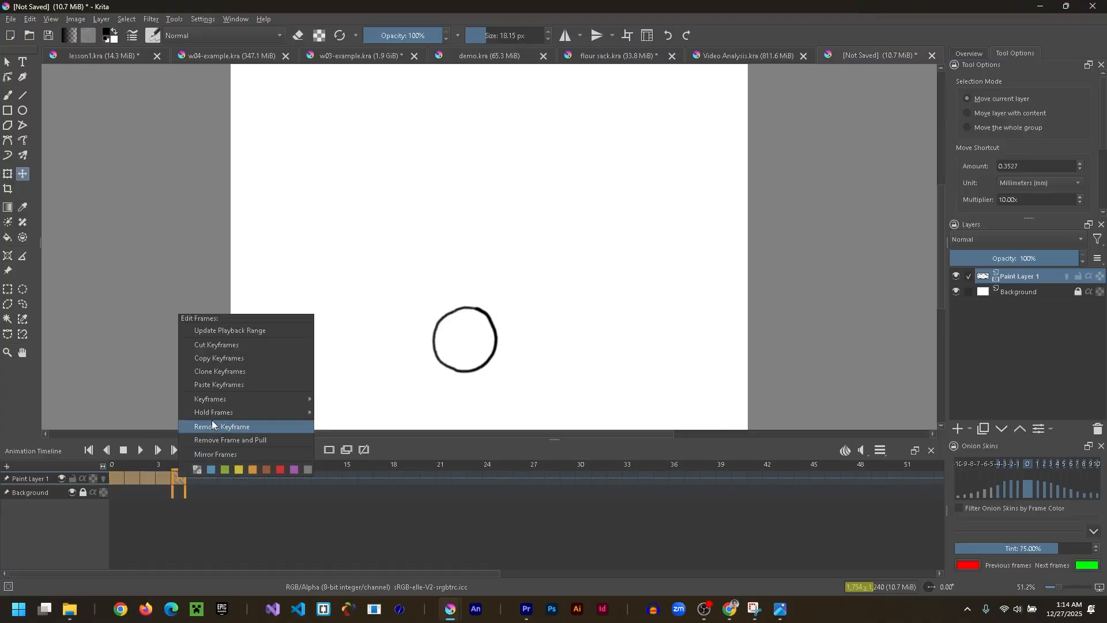
{"action": "mouse_move", "coordinate": [213, 415]}
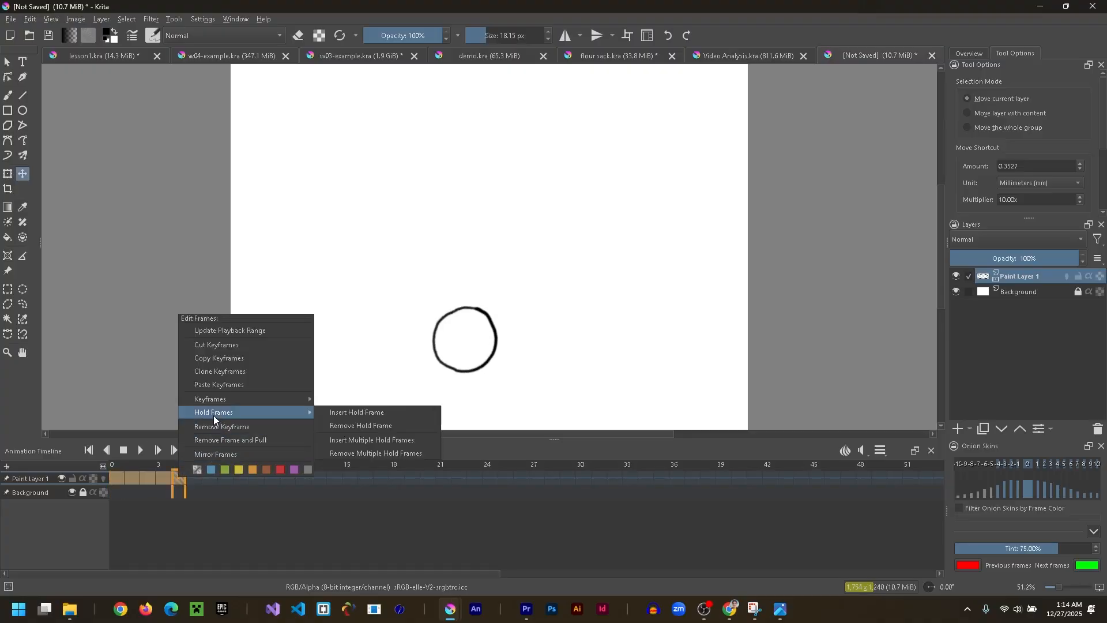
{"action": "left_click", "coordinate": [336, 439]}
{"action": "type", "text": "3"}
{"action": "left_click", "coordinate": [546, 320]}
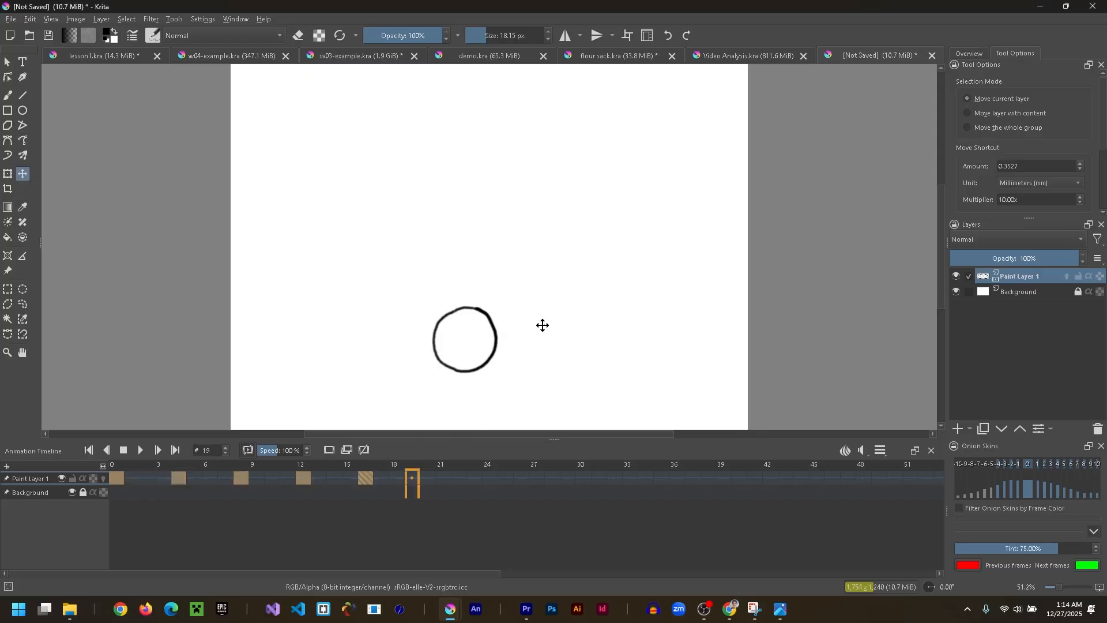
- Play back frames 0 to 21 to check the ball's timing
{"action": "left_click", "coordinate": [118, 476]}
{"action": "left_click", "coordinate": [440, 476]}
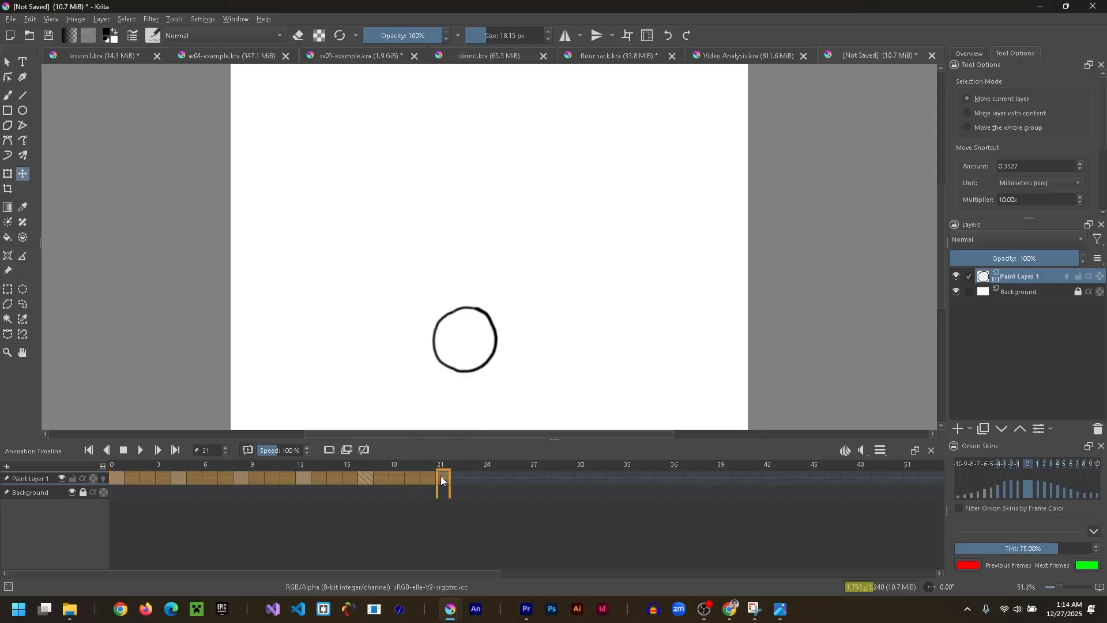
{"action": "left_click", "coordinate": [139, 449]}
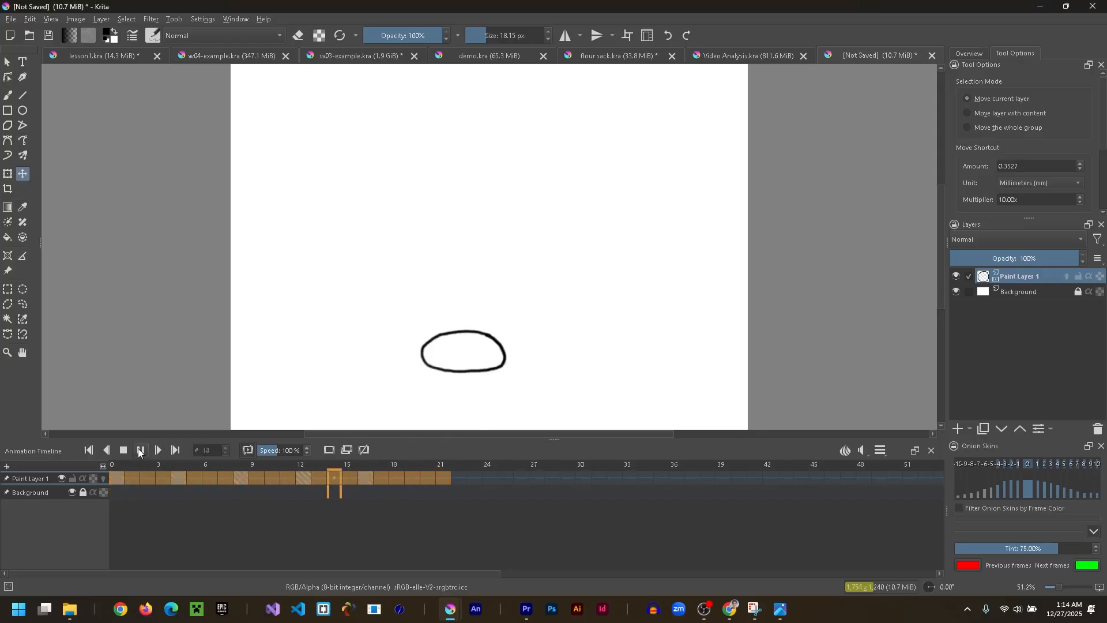
{"action": "left_click", "coordinate": [138, 449]}
- Undo the three-frame holds and insert 4 hold frames after each of the five keyframes instead
{"action": "left_click", "coordinate": [129, 483]}
{"action": "key", "text": "ctrl+z"}
{"action": "key", "text": "ctrl+z"}
{"action": "left_click", "coordinate": [212, 478], "text": "shift"}
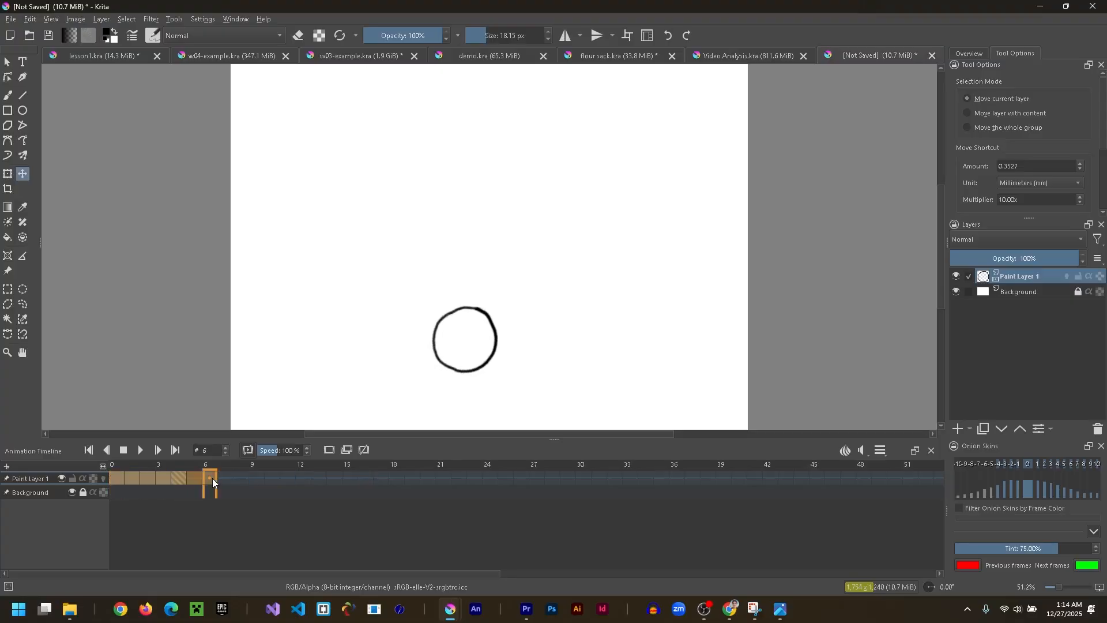
{"action": "right_click", "coordinate": [139, 473]}
{"action": "mouse_move", "coordinate": [173, 408]}
{"action": "left_click", "coordinate": [320, 441]}
{"action": "type", "text": "4"}
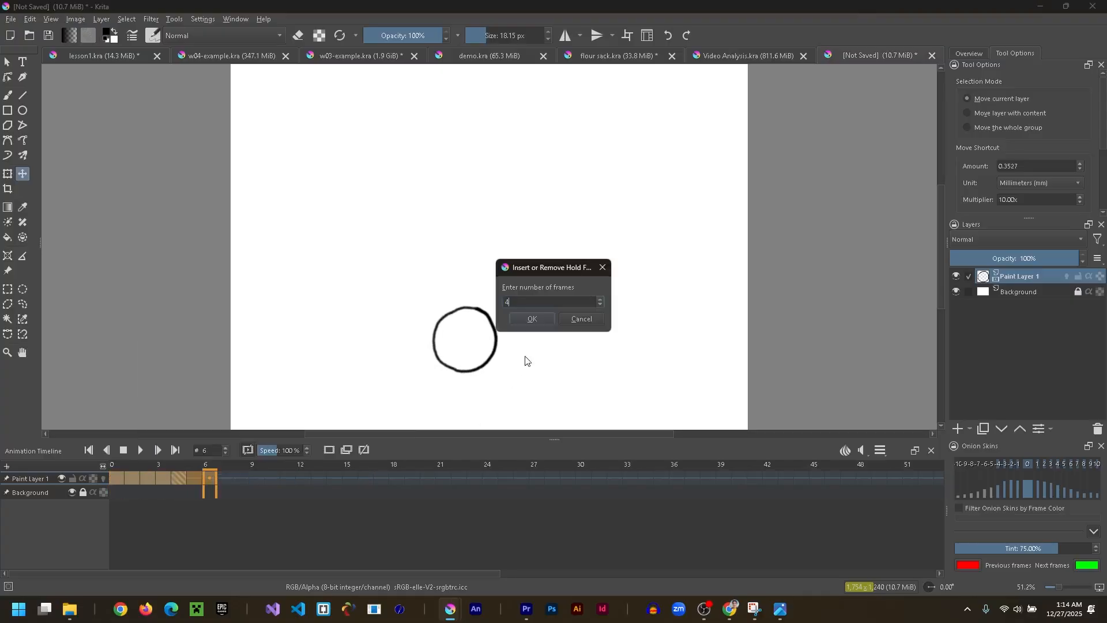
{"action": "left_click", "coordinate": [534, 320]}
- Play back the animation from frame 0 to check the timing with four-frame holds
{"action": "left_click", "coordinate": [118, 478]}
{"action": "left_click", "coordinate": [140, 449]}
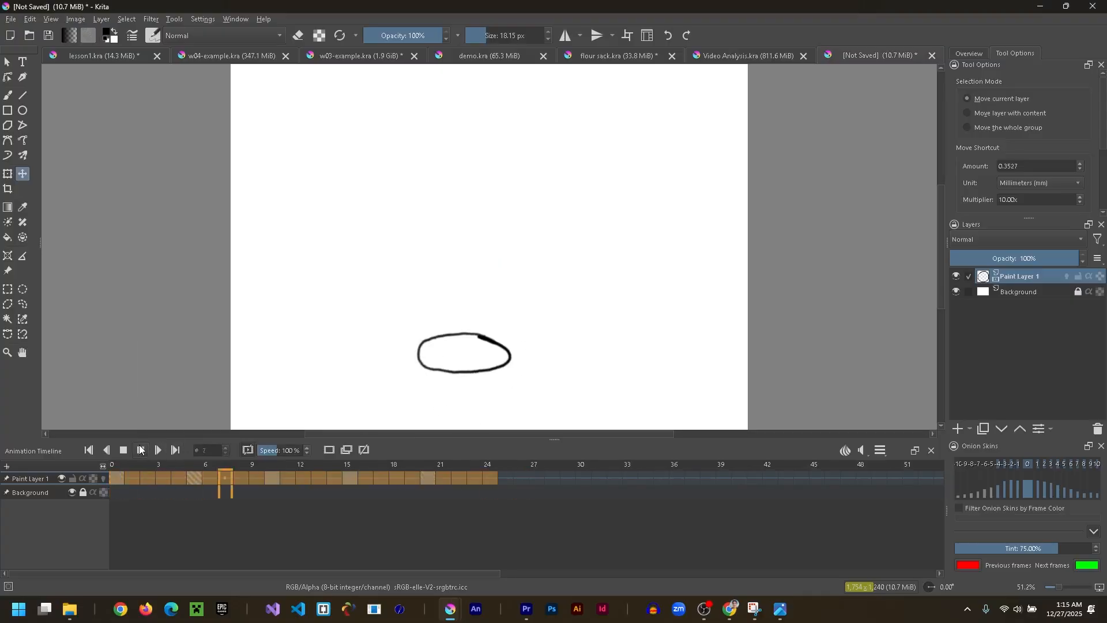
{"action": "left_click", "coordinate": [150, 512]}
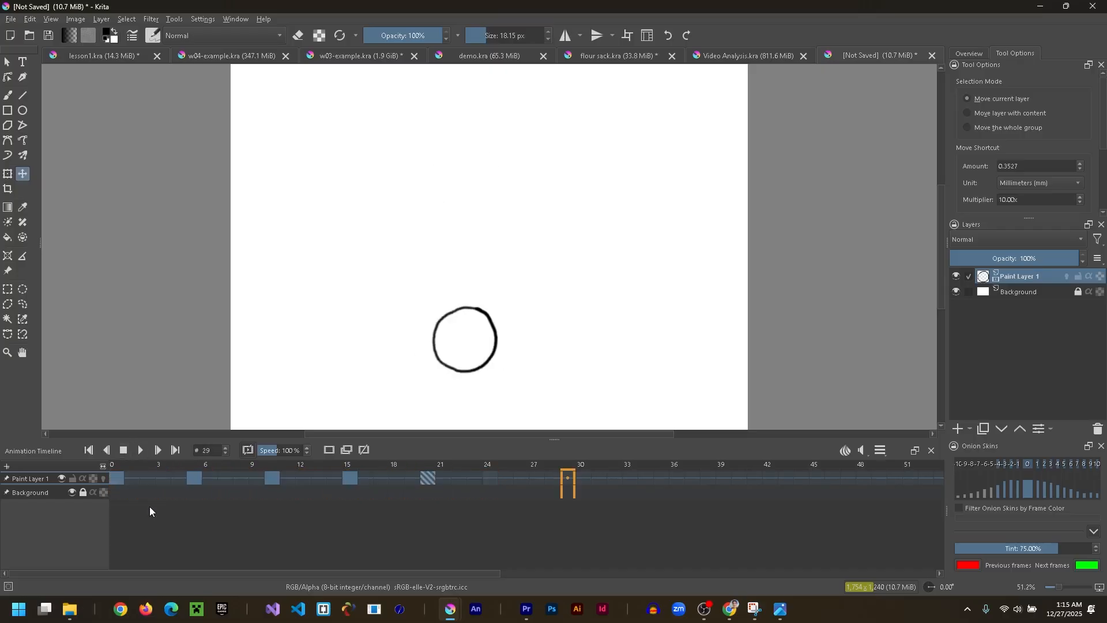
- Undo the four-frame holds, insert holds that space the five keyframes six frames apart, and play back the animation
{"action": "key", "text": "ctrl+z"}
{"action": "right_click", "coordinate": [182, 478]}
{"action": "mouse_move", "coordinate": [234, 413]}
{"action": "left_click", "coordinate": [346, 441]}
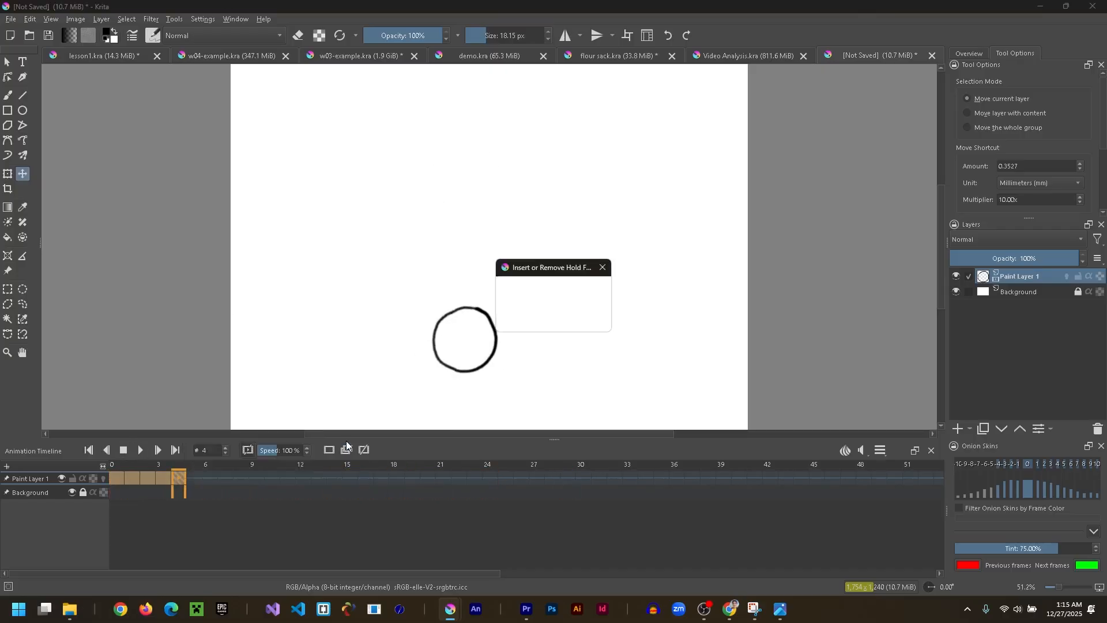
{"action": "left_click", "coordinate": [535, 321]}
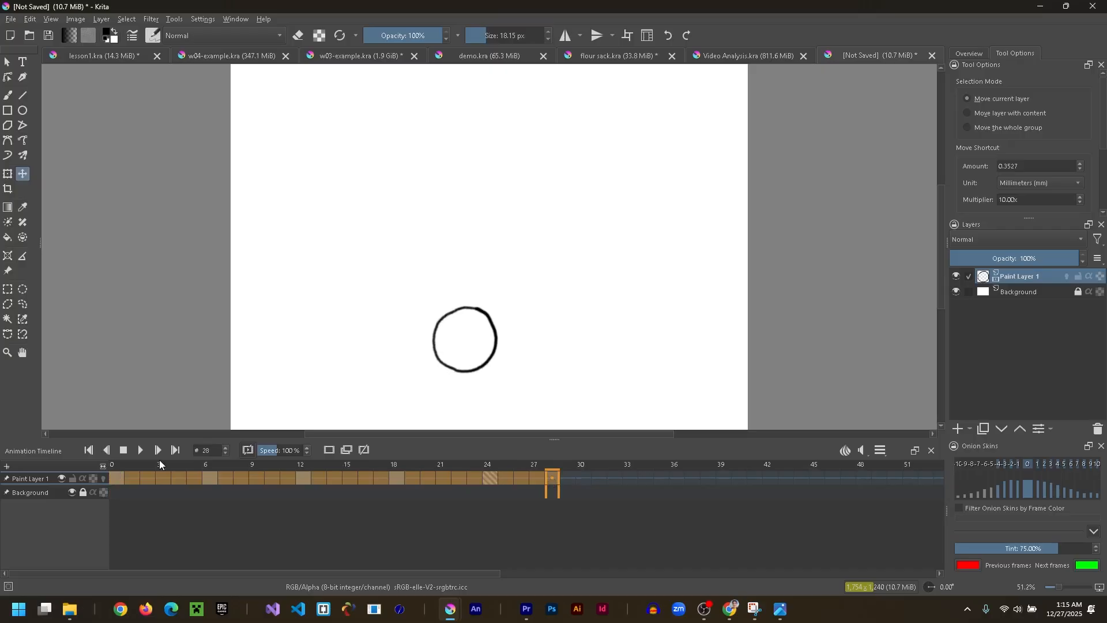
{"action": "left_click", "coordinate": [142, 451]}
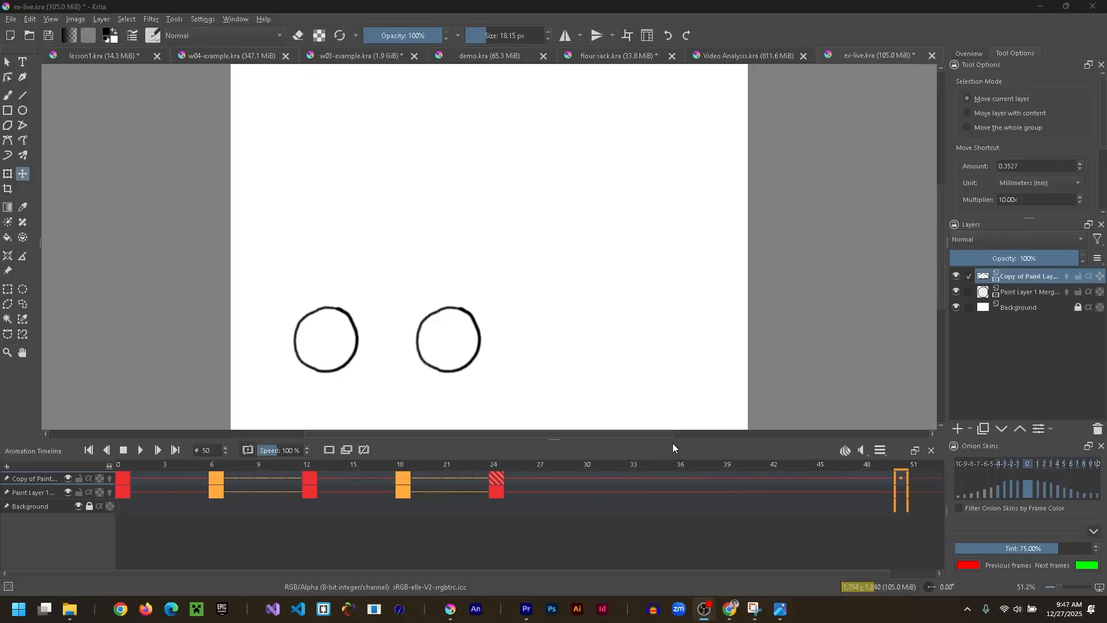
- In ex-live.kra, move the copied layer's keyframes from frames 0 to 24 so that they start at frame 9
{"action": "left_click", "coordinate": [125, 476]}
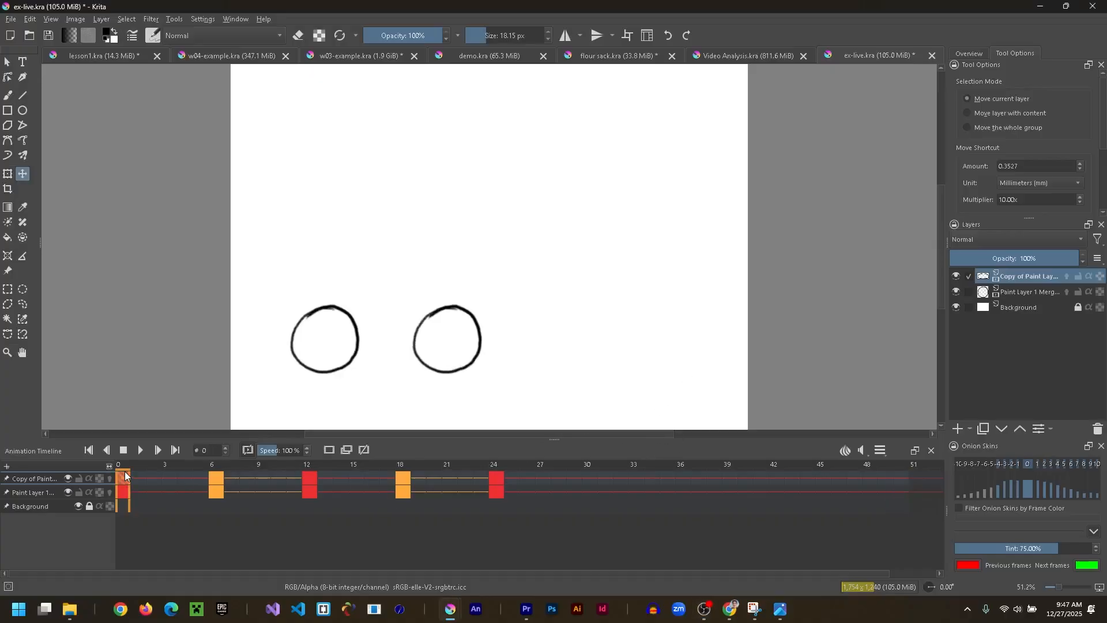
{"action": "left_click", "coordinate": [493, 476], "text": "shift"}
{"action": "left_click_drag", "start_coordinate": [123, 479], "coordinate": [260, 477]}
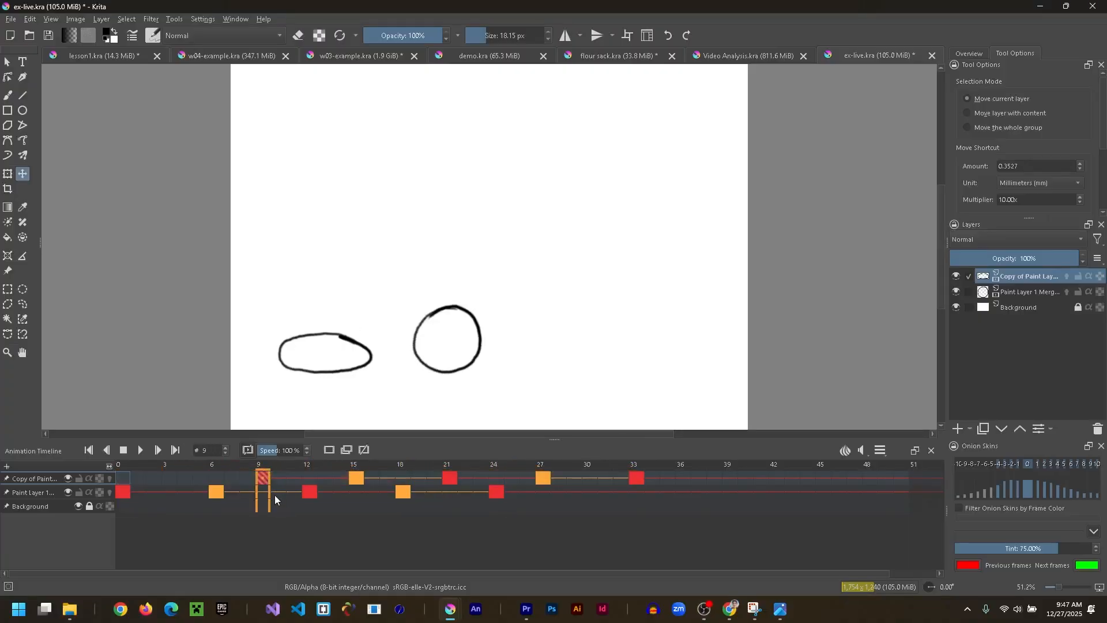
- Copy the copied layer's keyframe at frame 9 and paste it at frame 0
{"action": "right_click", "coordinate": [265, 479]}
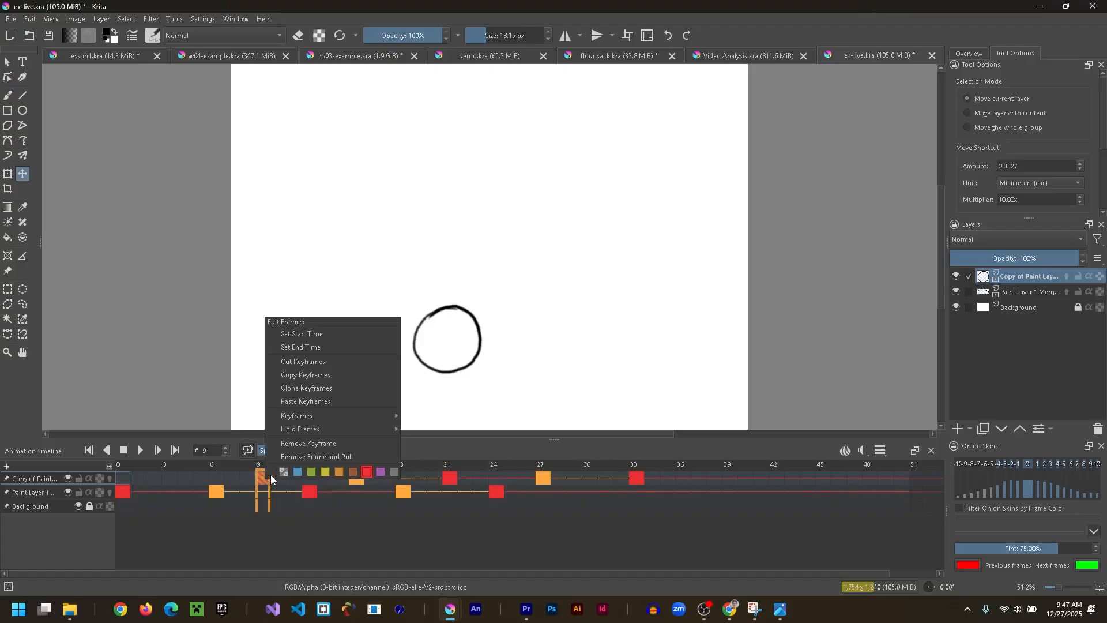
{"action": "left_click", "coordinate": [296, 379]}
{"action": "right_click", "coordinate": [119, 476]}
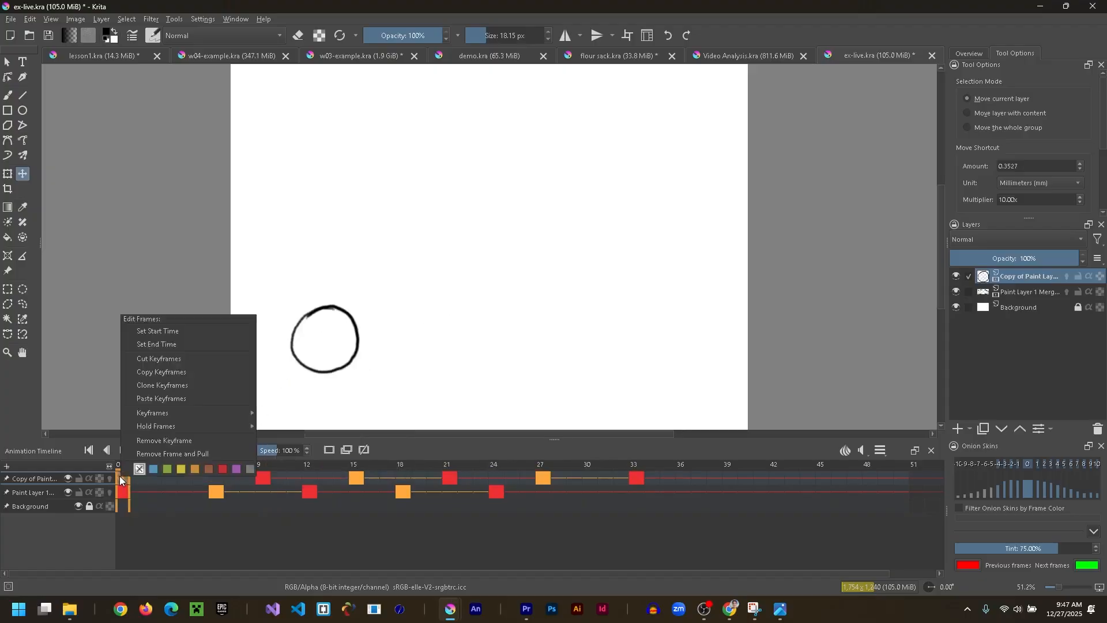
{"action": "left_click", "coordinate": [161, 399]}
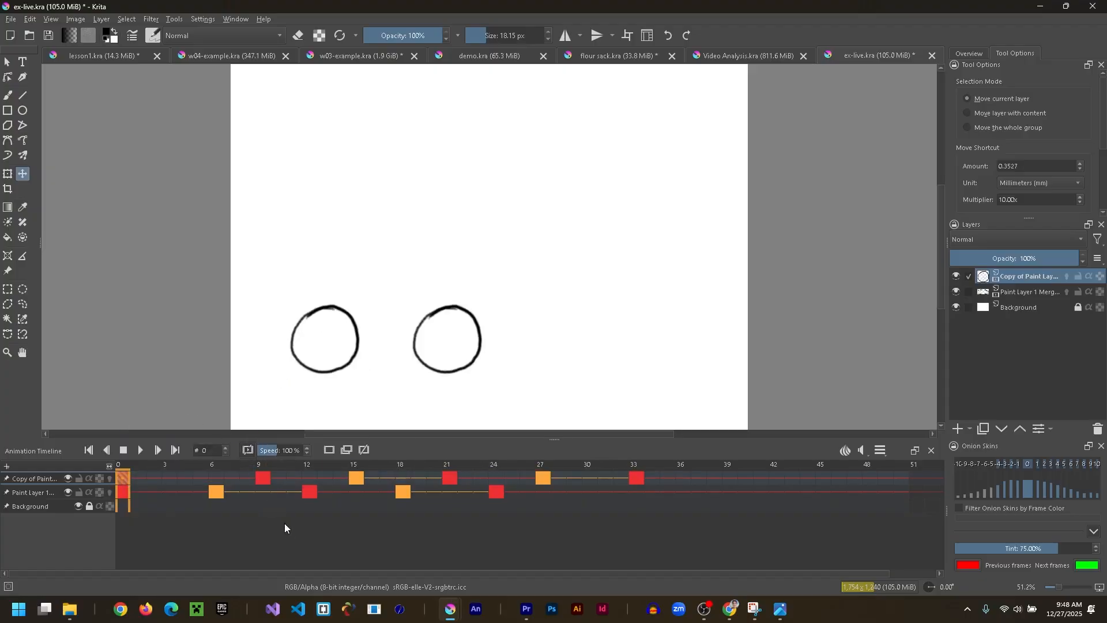
- Move the copied layer's keyframes from frames 21 to 33 so that they start at frame 26
{"action": "left_click", "coordinate": [449, 478]}
{"action": "left_click", "coordinate": [637, 477], "text": "shift"}
{"action": "left_click_drag", "start_coordinate": [450, 478], "coordinate": [523, 476]}
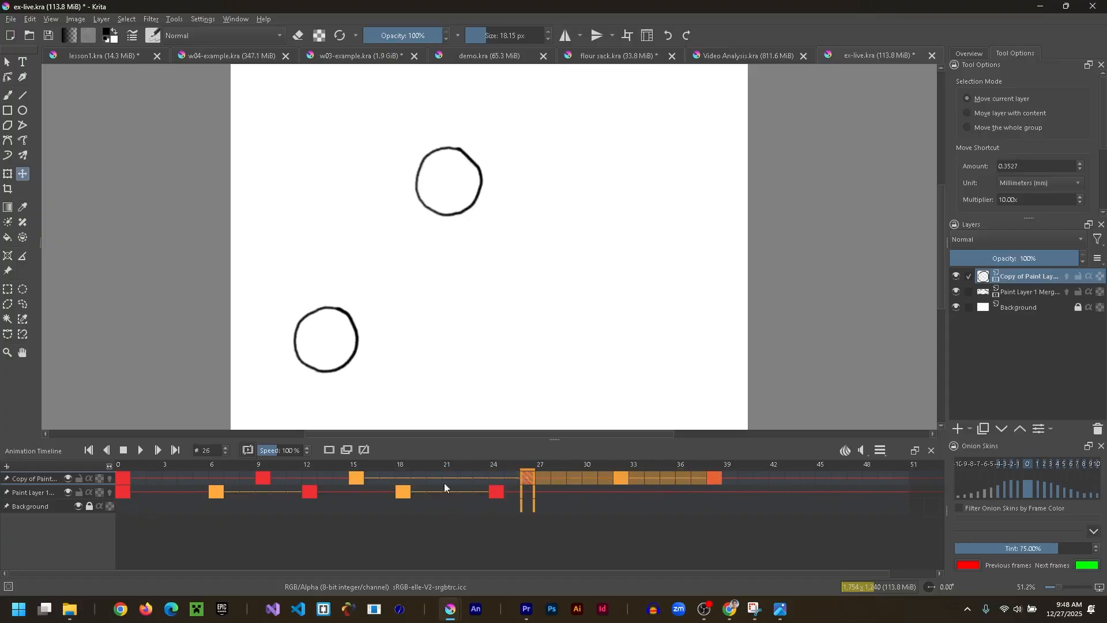
- Move the copied layer's keyframe from frame 15 to frame 13
{"action": "left_click", "coordinate": [355, 477]}
{"action": "left_click", "coordinate": [330, 478]}
{"action": "left_click_drag", "start_coordinate": [319, 475], "coordinate": [320, 476]}
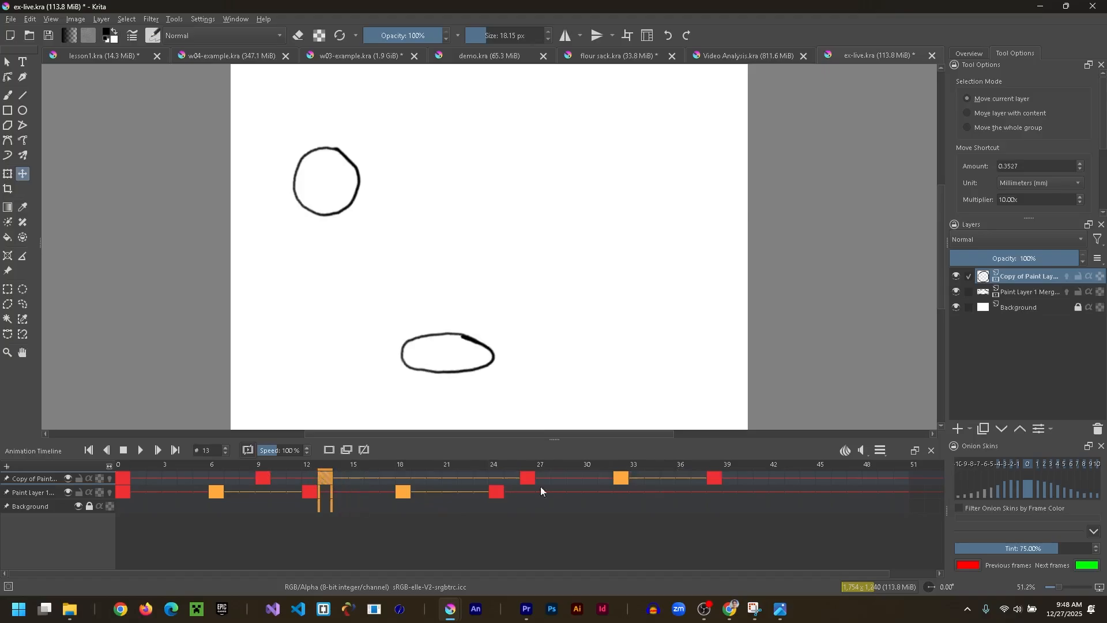
- Move the copied layer's keyframes at frames 32 and 38 to frames 38 and 44, and play back the animation
{"action": "left_click", "coordinate": [618, 479]}
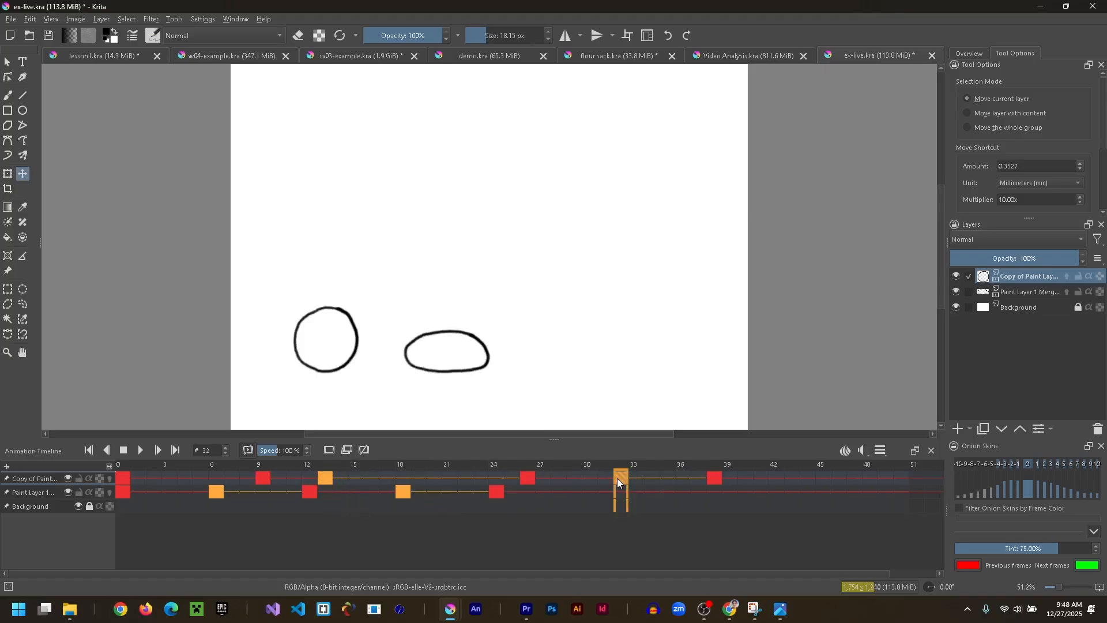
{"action": "left_click", "coordinate": [714, 478], "text": "shift"}
{"action": "left_click_drag", "start_coordinate": [618, 477], "coordinate": [712, 477]}
{"action": "left_click", "coordinate": [656, 478]}
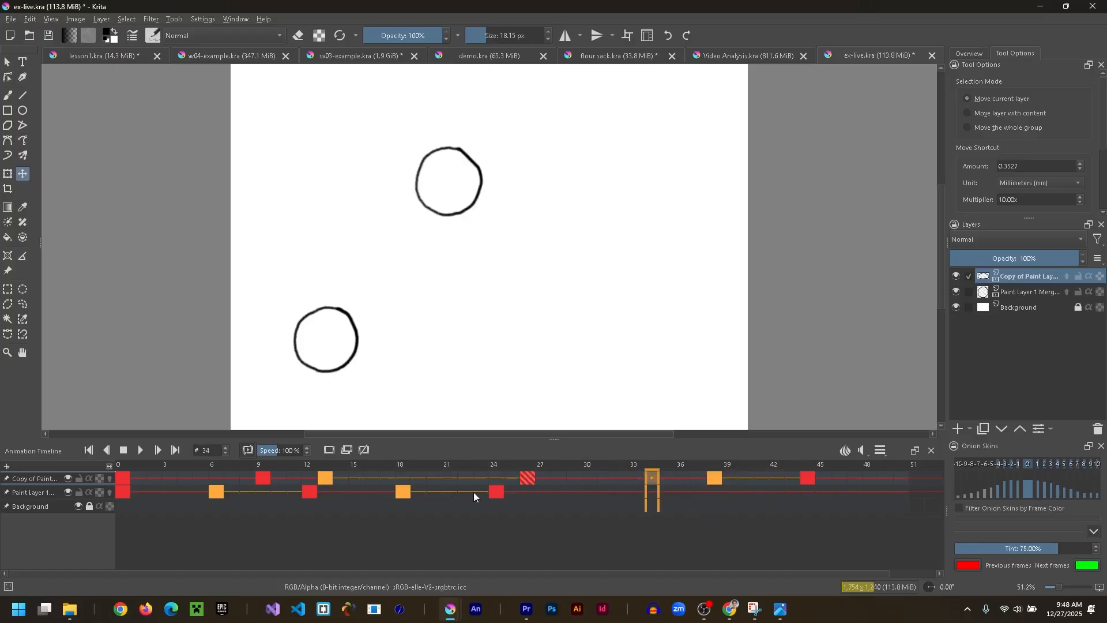
{"action": "left_click", "coordinate": [143, 450]}
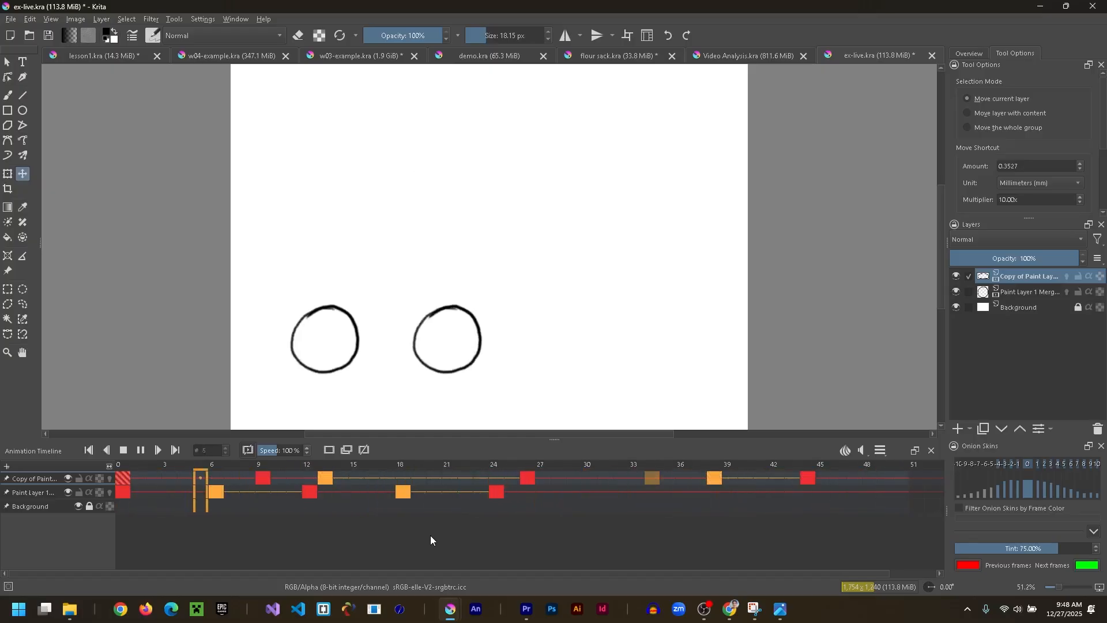
{"action": "left_click", "coordinate": [140, 451]}
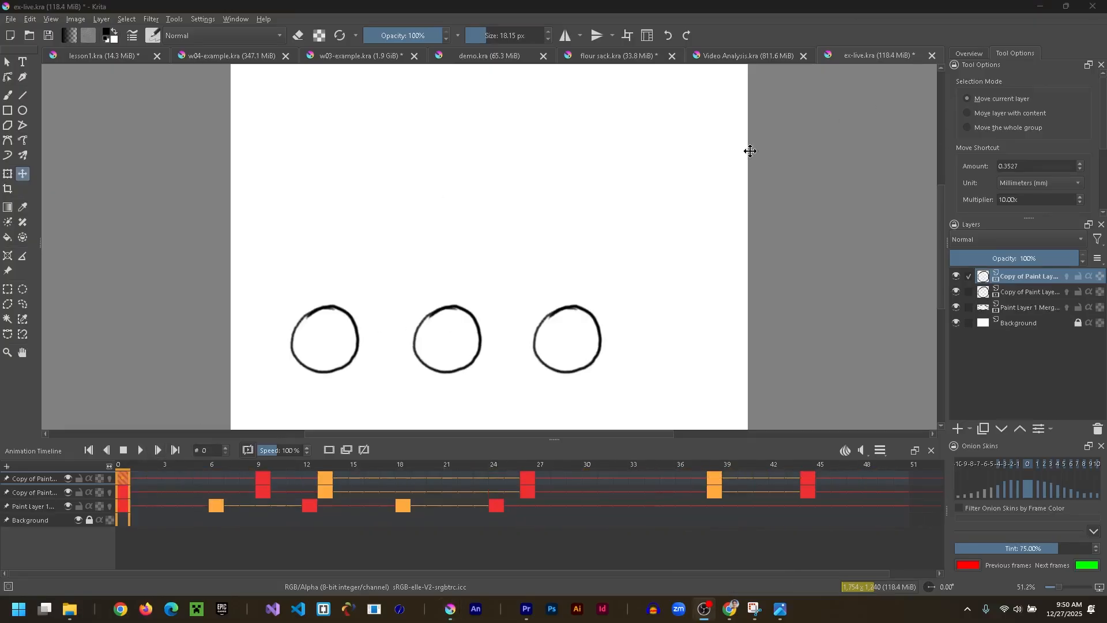
- Play the animation briefly, then move both copied layers' keyframes from frame 13 to frame 11
{"action": "left_click", "coordinate": [216, 477]}
{"action": "left_click", "coordinate": [141, 455]}
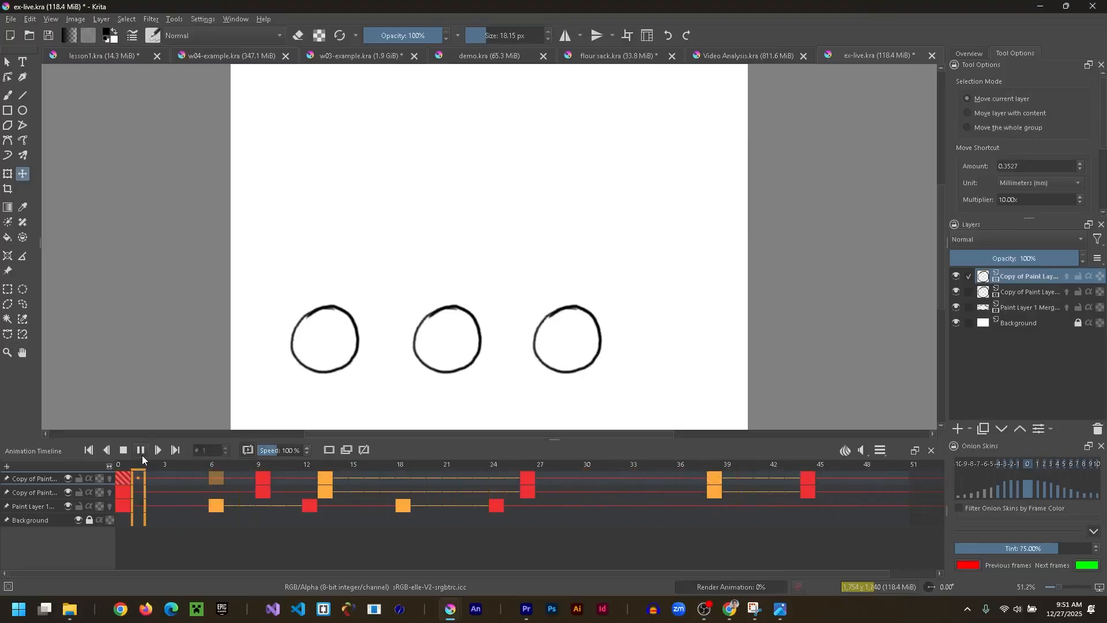
{"action": "left_click", "coordinate": [142, 454]}
{"action": "left_click", "coordinate": [323, 479]}
{"action": "left_click_drag", "start_coordinate": [322, 479], "coordinate": [293, 478]}
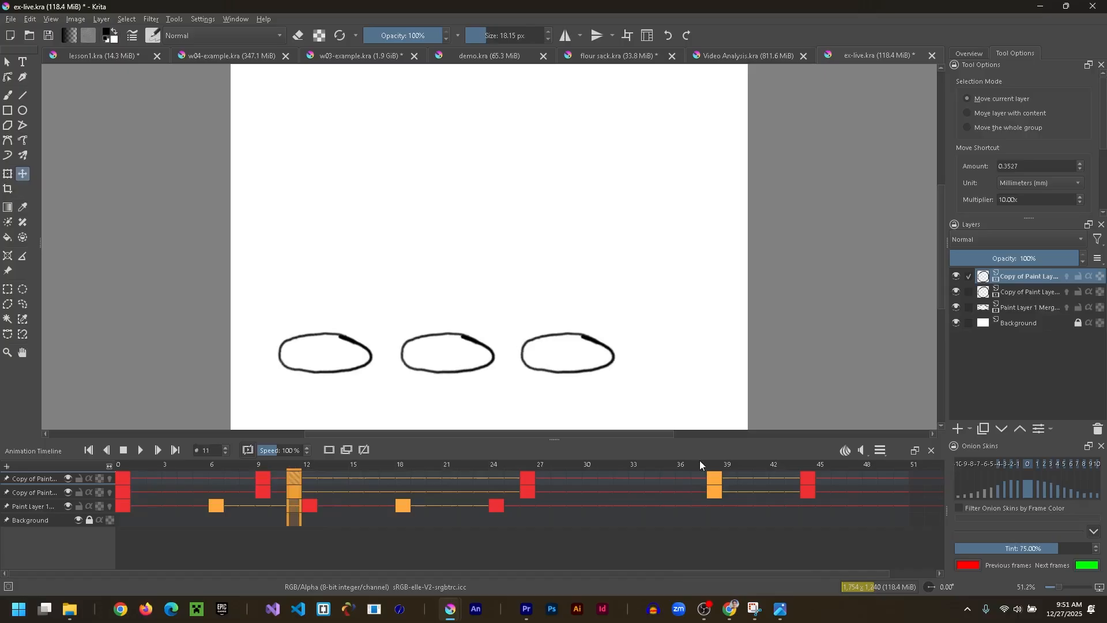
- Move the top layer's keyframe from frame 38 to frame 42 and play back the animation
{"action": "left_click", "coordinate": [717, 475]}
{"action": "left_click", "coordinate": [776, 480]}
{"action": "left_click_drag", "start_coordinate": [776, 480], "coordinate": [776, 479]}
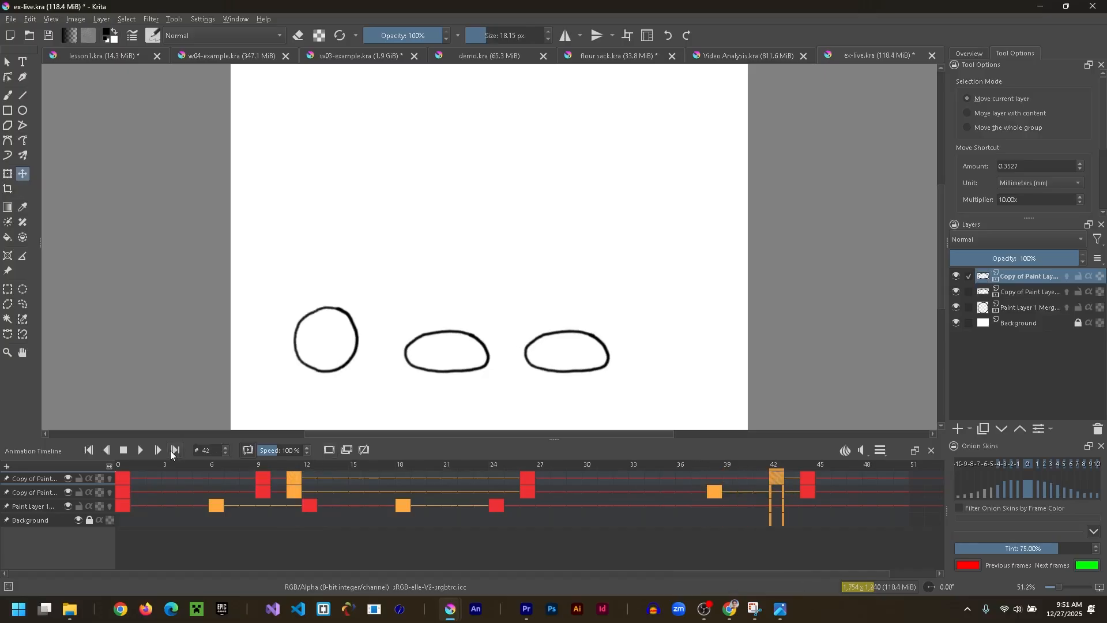
{"action": "left_click", "coordinate": [140, 450]}
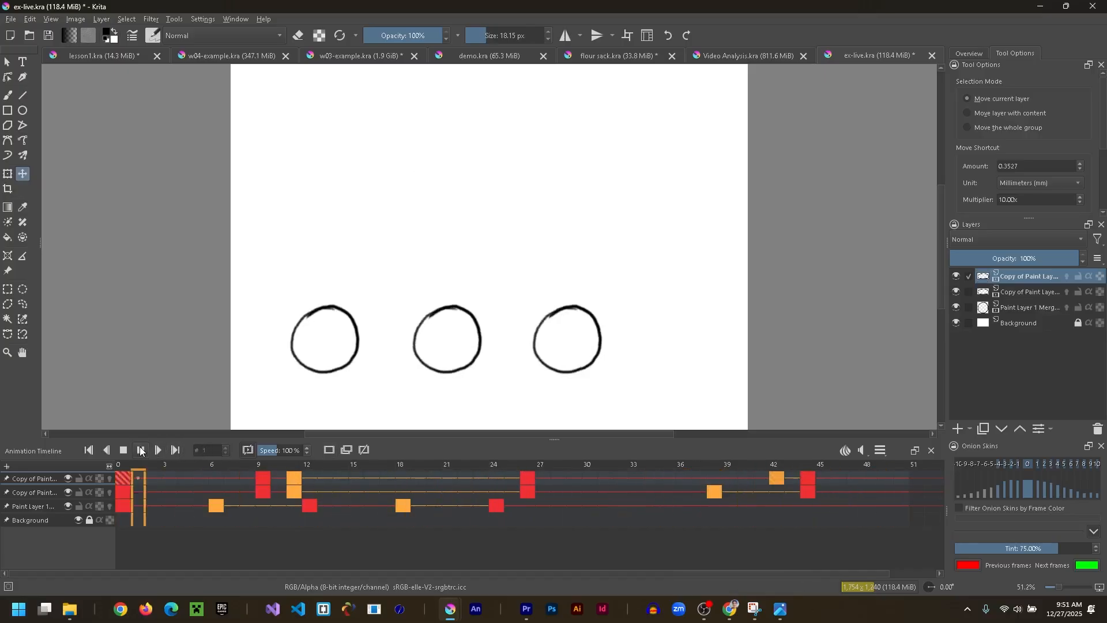
{"action": "left_click", "coordinate": [140, 449]}
- Move the top layer's keyframes at frames 11 and 42 to frames 24 and 28, and play back the animation
{"action": "left_click_drag", "start_coordinate": [235, 468], "coordinate": [495, 483]}
{"action": "left_click_drag", "start_coordinate": [774, 479], "coordinate": [563, 486]}
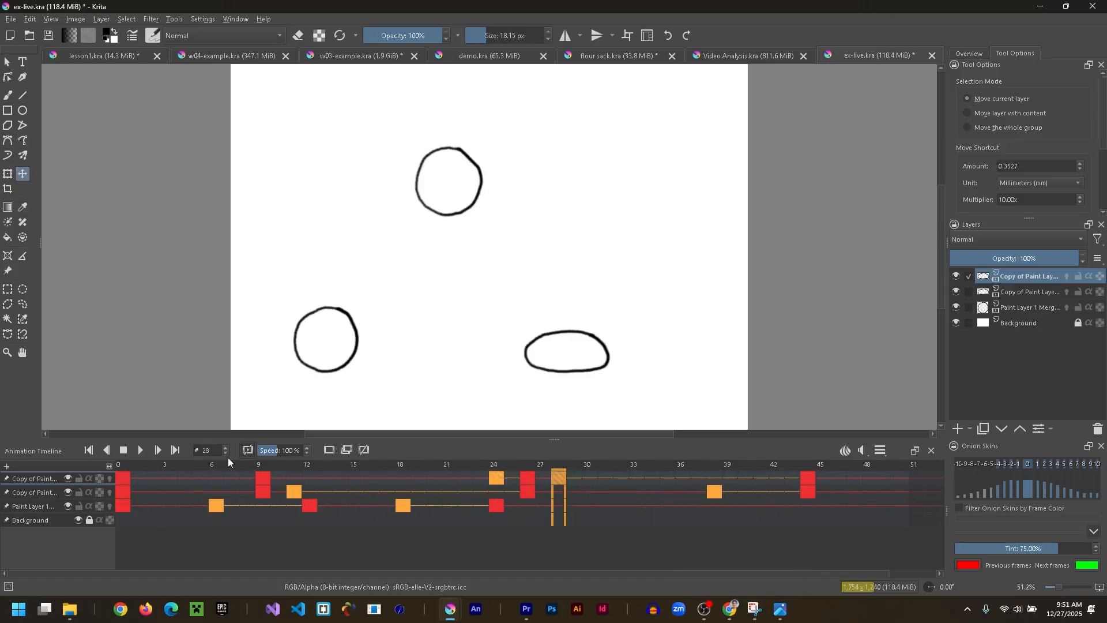
{"action": "left_click", "coordinate": [141, 450]}
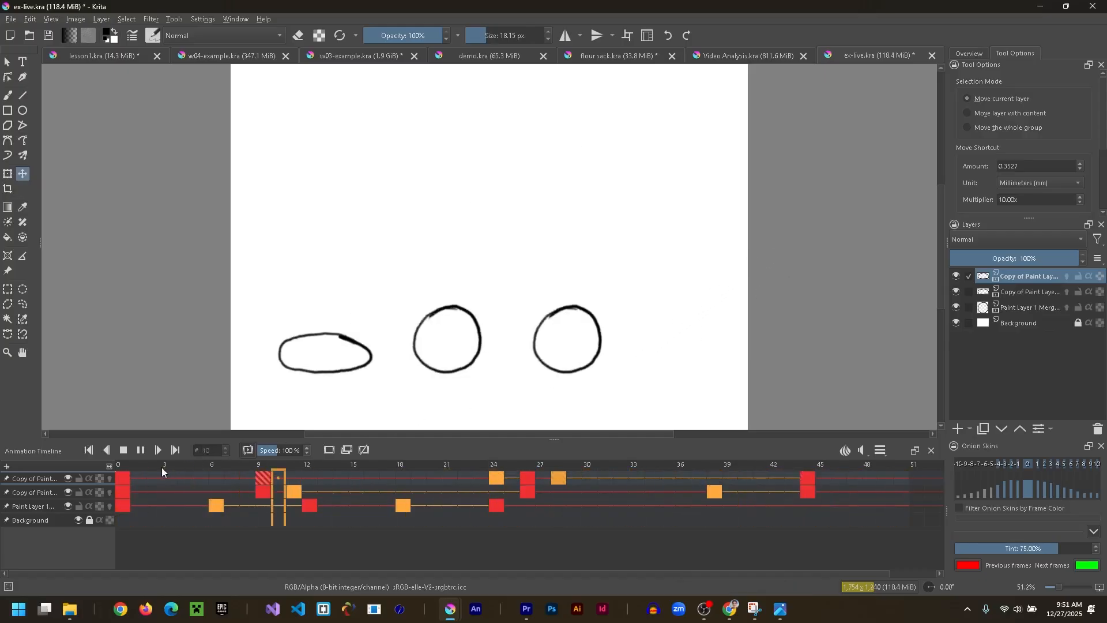
{"action": "left_click", "coordinate": [140, 450]}
- Move the top layer's keyframes at frames 28 and 24 to frames 39 and 22, and play back the animation
{"action": "mouse_move", "coordinate": [559, 477]}
{"action": "left_mouse_down"}
{"action": "mouse_move", "coordinate": [748, 477]}
{"action": "mouse_move", "coordinate": [730, 477]}
{"action": "left_mouse_up"}
{"action": "left_click", "coordinate": [465, 476]}
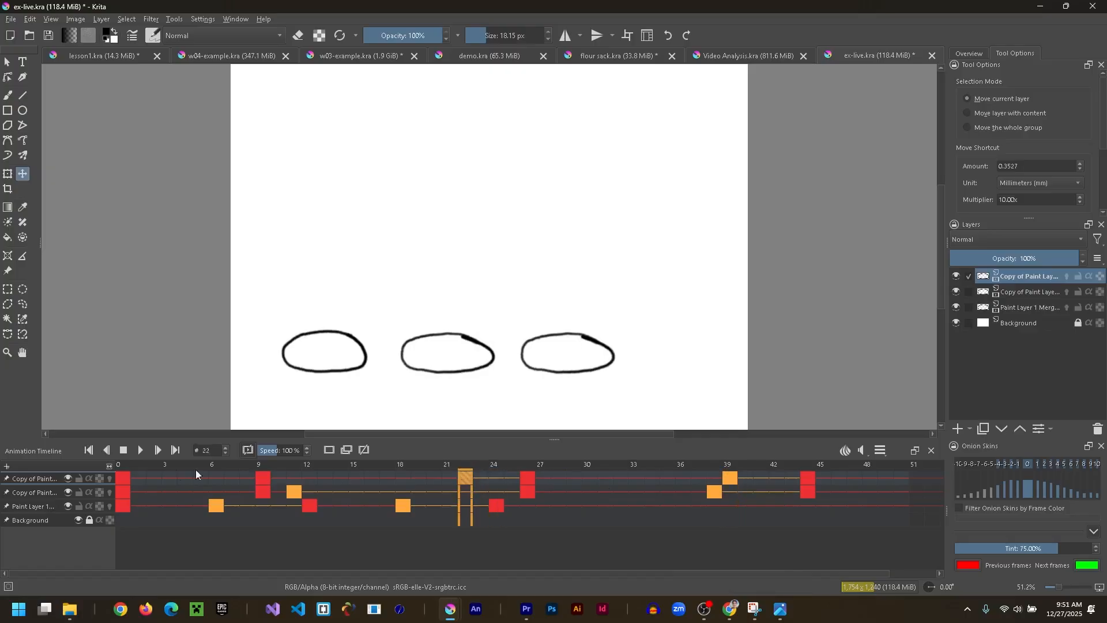
{"action": "left_click", "coordinate": [140, 450]}
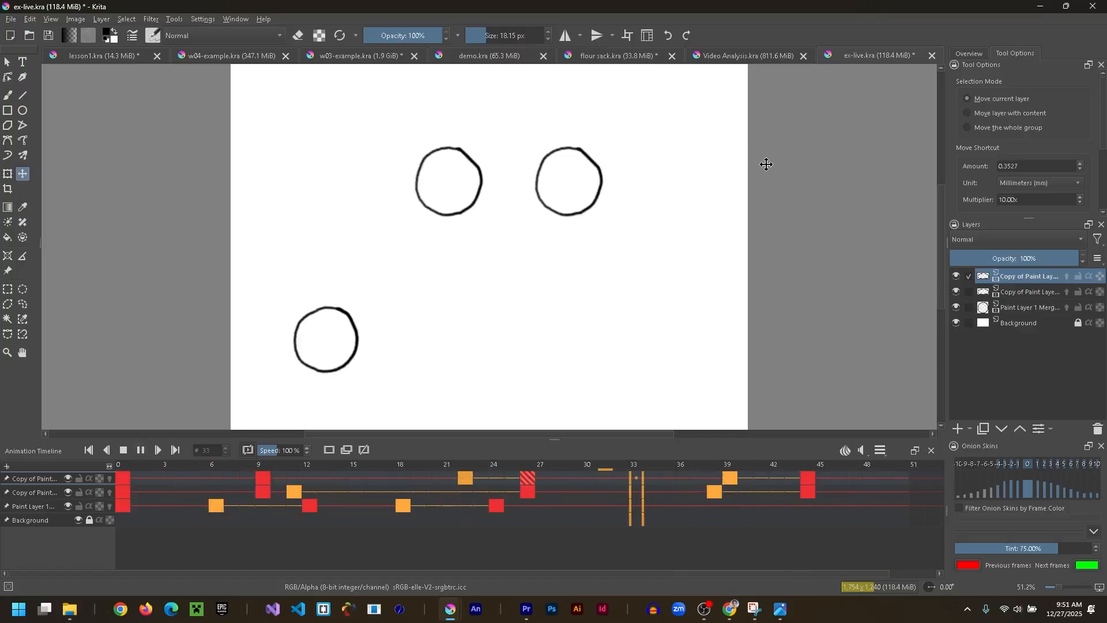
{"action": "left_click", "coordinate": [140, 450]}
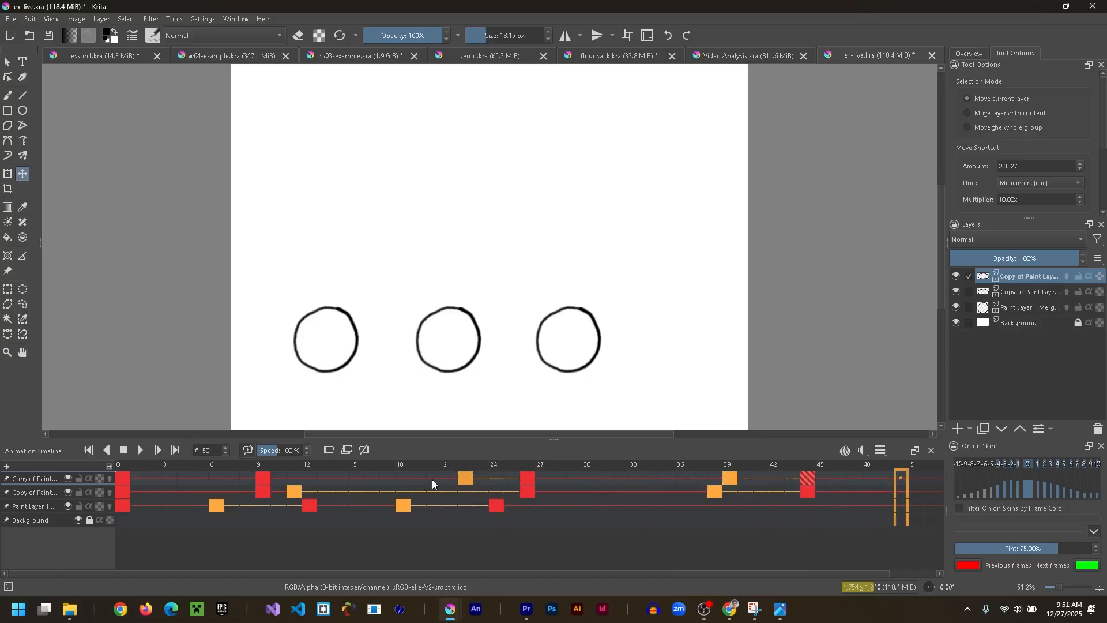
- Try the top layer's frame 22 keyframe at frame 12 and at frame 21, playing back the animation each time
{"action": "left_click_drag", "start_coordinate": [445, 482], "coordinate": [313, 474]}
{"action": "left_click", "coordinate": [140, 451]}
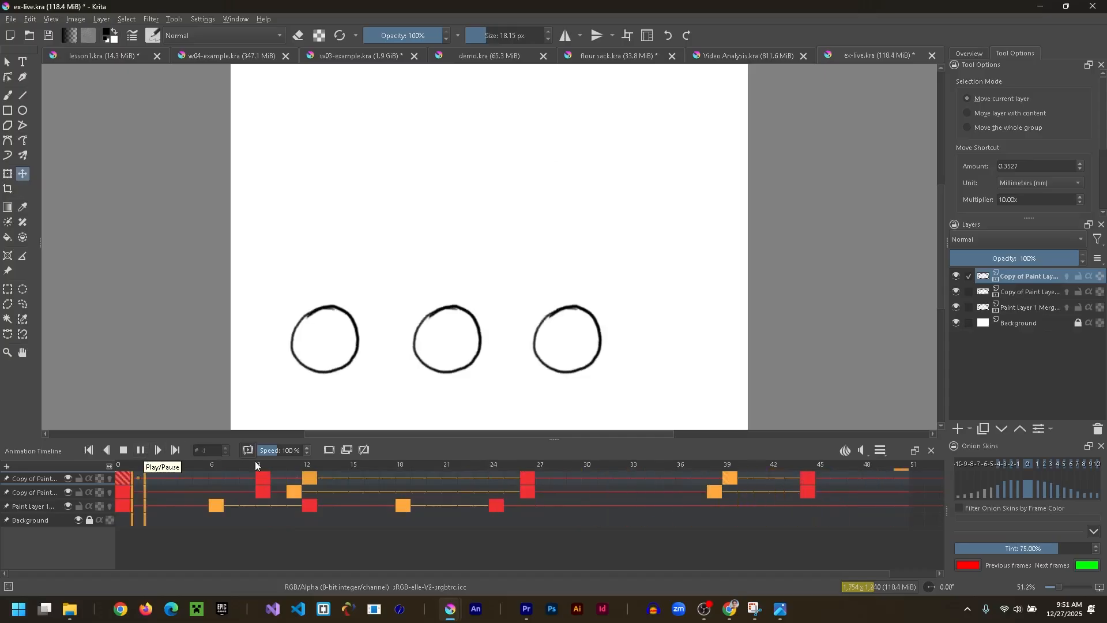
{"action": "left_click_drag", "start_coordinate": [309, 478], "coordinate": [452, 474]}
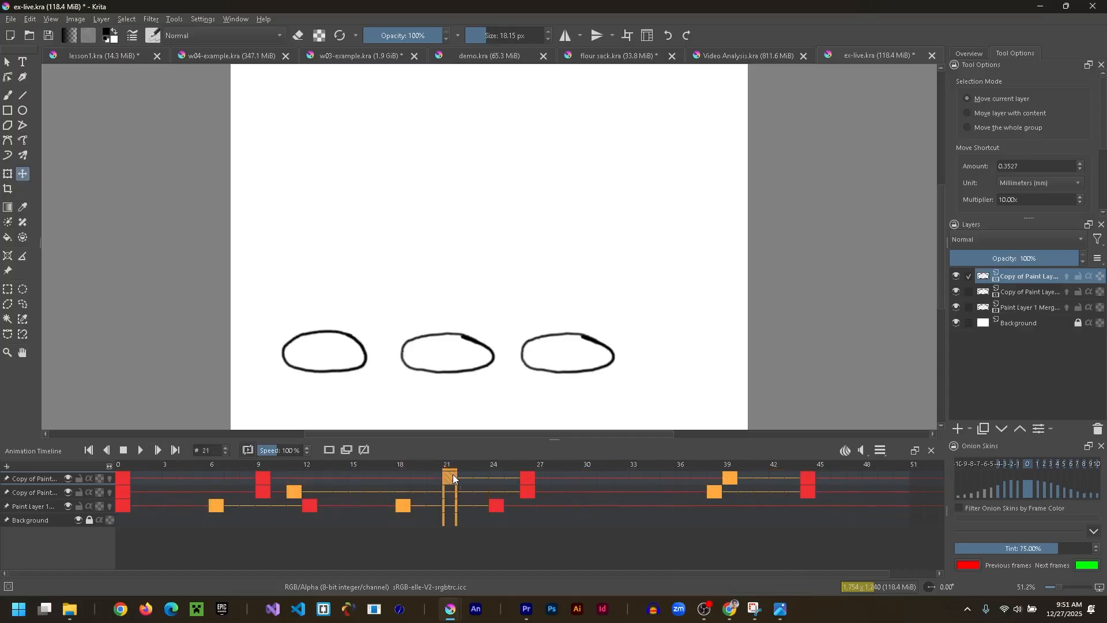
{"action": "left_click", "coordinate": [144, 452]}
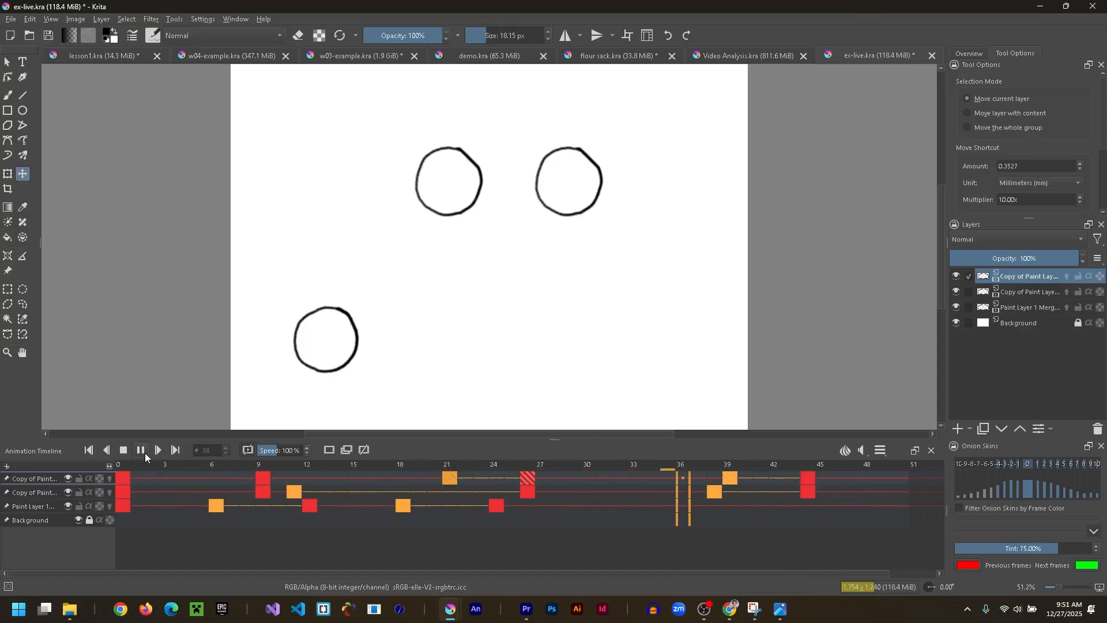
{"action": "left_click", "coordinate": [144, 452]}
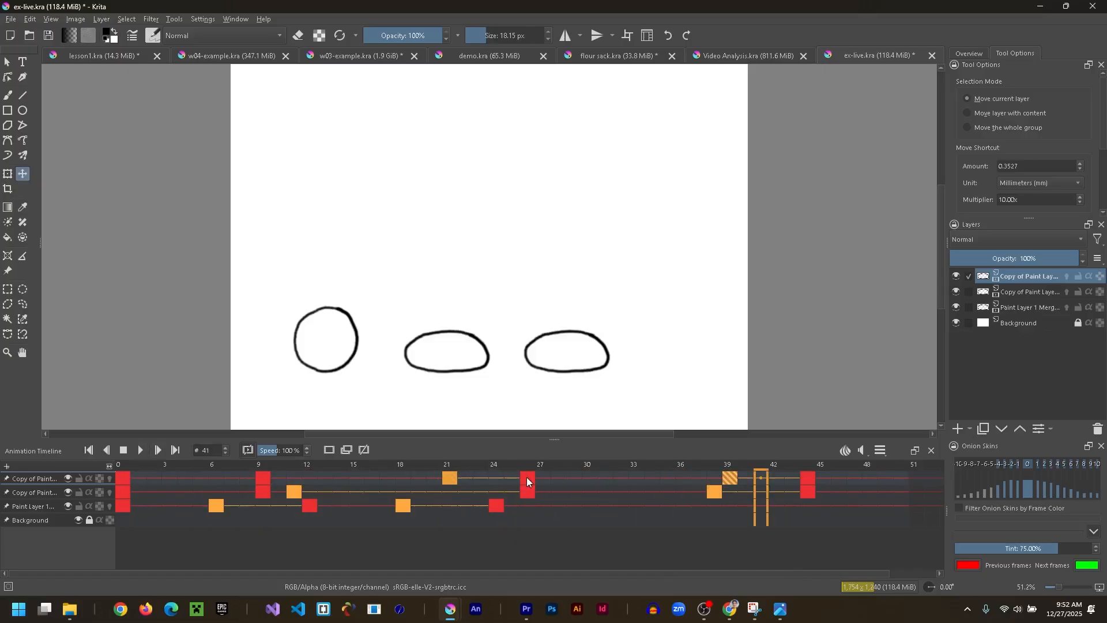
- Move the top layer's keyframe from frame 21 to frame 24, play back the animation, and return to frame 9
{"action": "left_click_drag", "start_coordinate": [444, 478], "coordinate": [494, 477]}
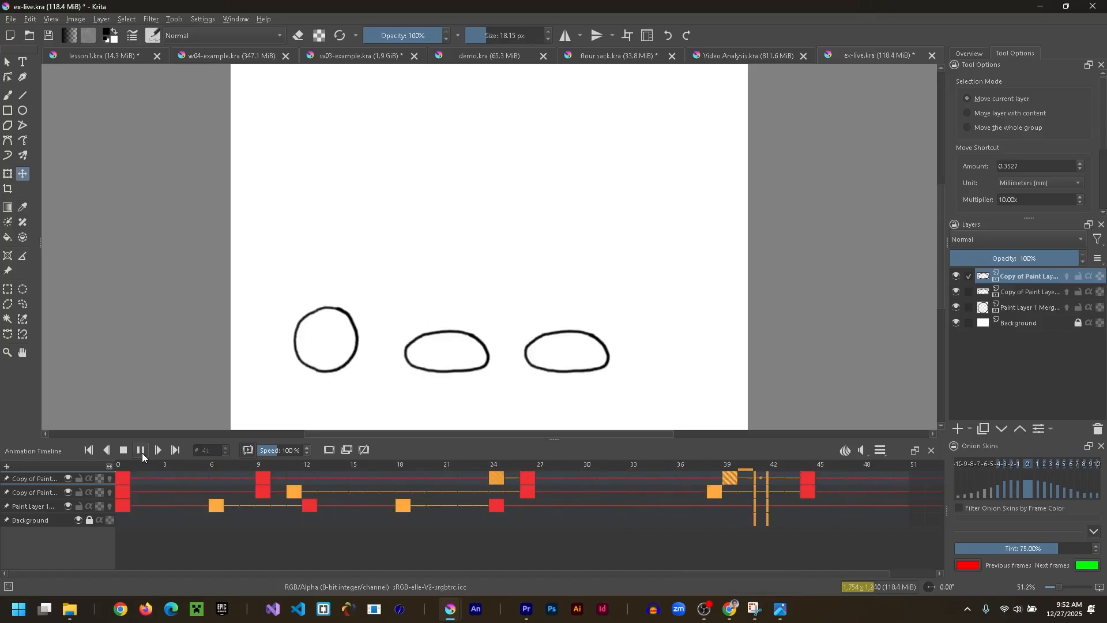
{"action": "left_click", "coordinate": [263, 477]}
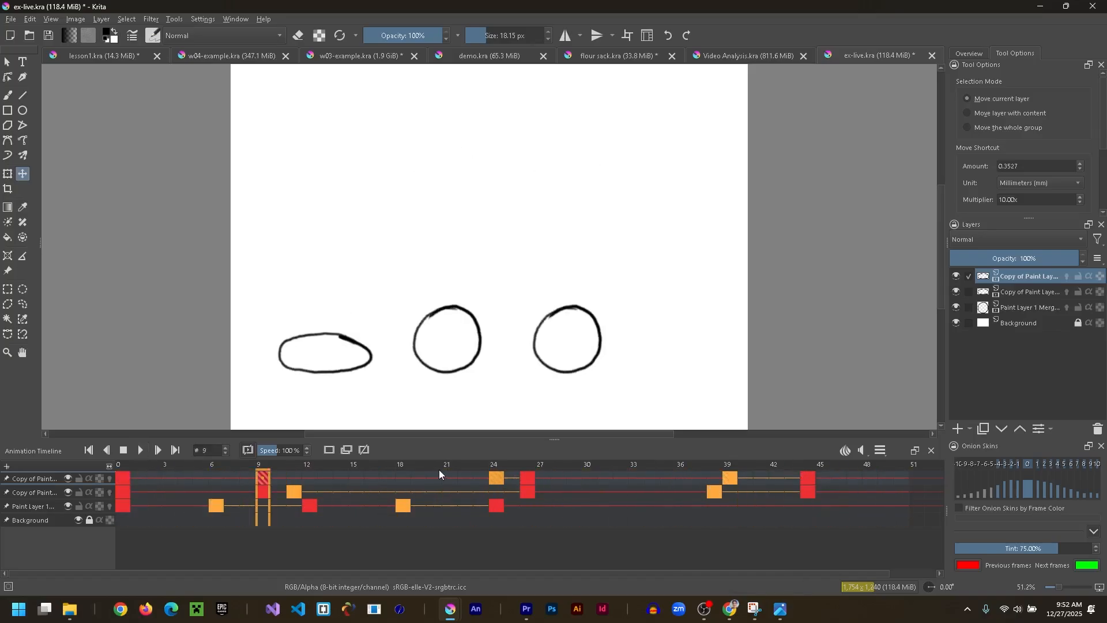
- Move the top layer's keyframes at frames 24 and 26 together to frames 16 and 18, and play back the animation
{"action": "left_click", "coordinate": [500, 481]}
{"action": "left_click", "coordinate": [528, 479], "text": "shift"}
{"action": "left_click_drag", "start_coordinate": [496, 477], "coordinate": [364, 480]}
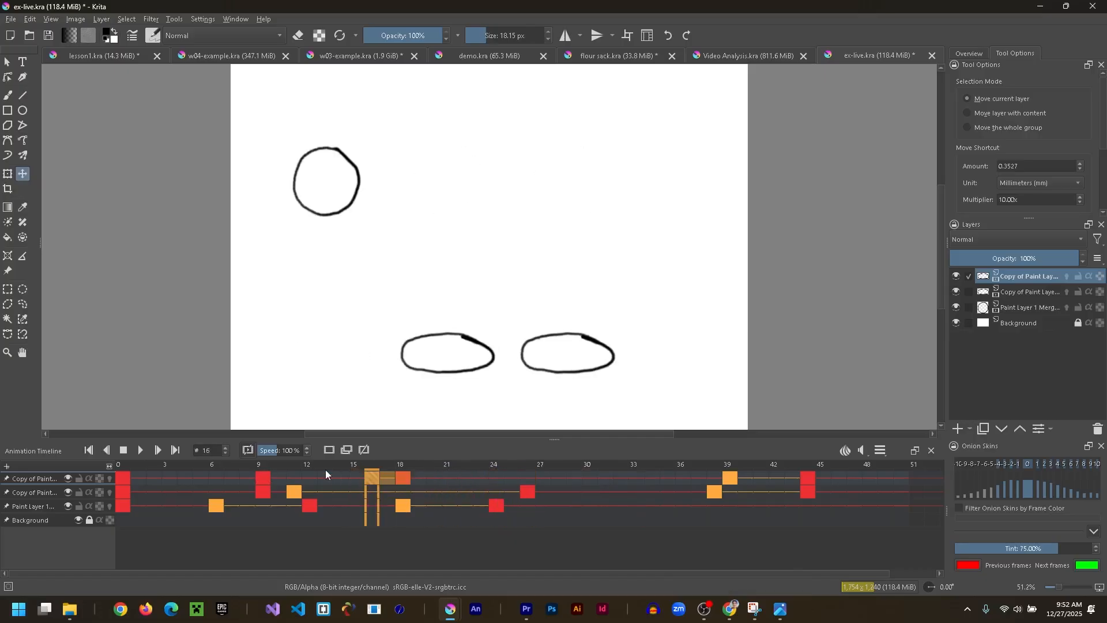
{"action": "left_click", "coordinate": [142, 464]}
{"action": "left_click", "coordinate": [141, 452]}
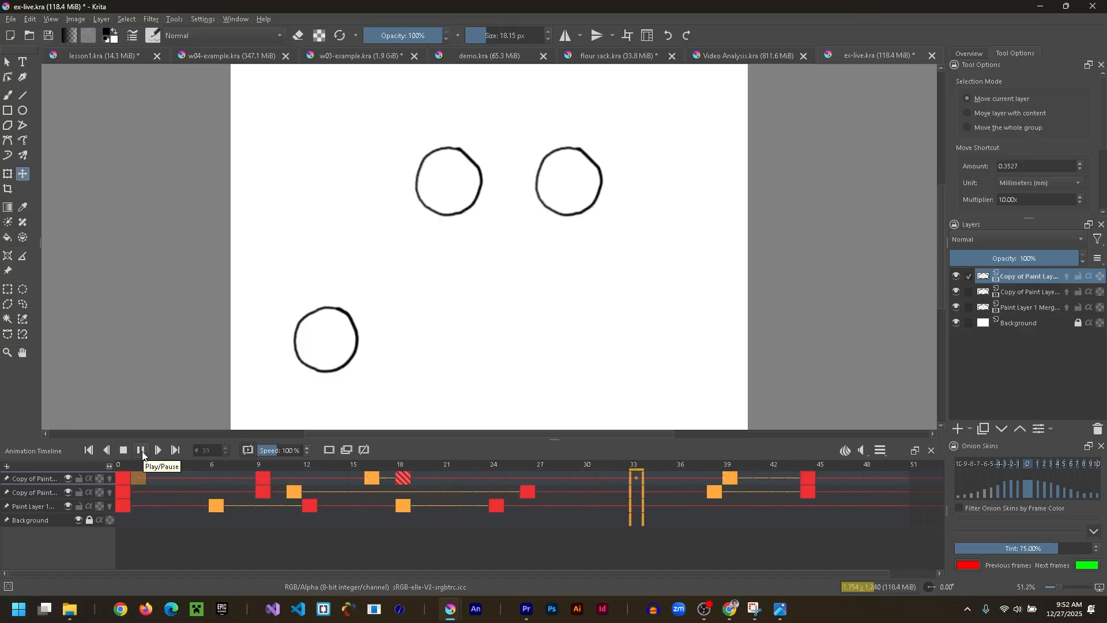
{"action": "left_click", "coordinate": [142, 456]}
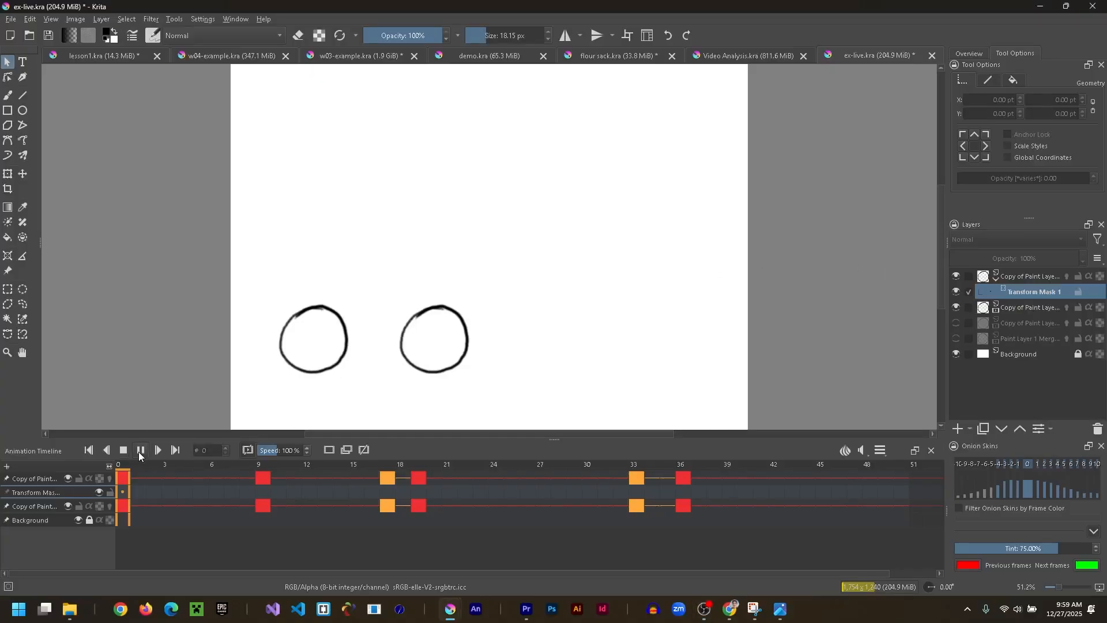
- Stop playback, insert a duplicate keyframe at frame 13 of the top layer between the key and extreme poses, and label it yellow
{"action": "left_click", "coordinate": [140, 451]}
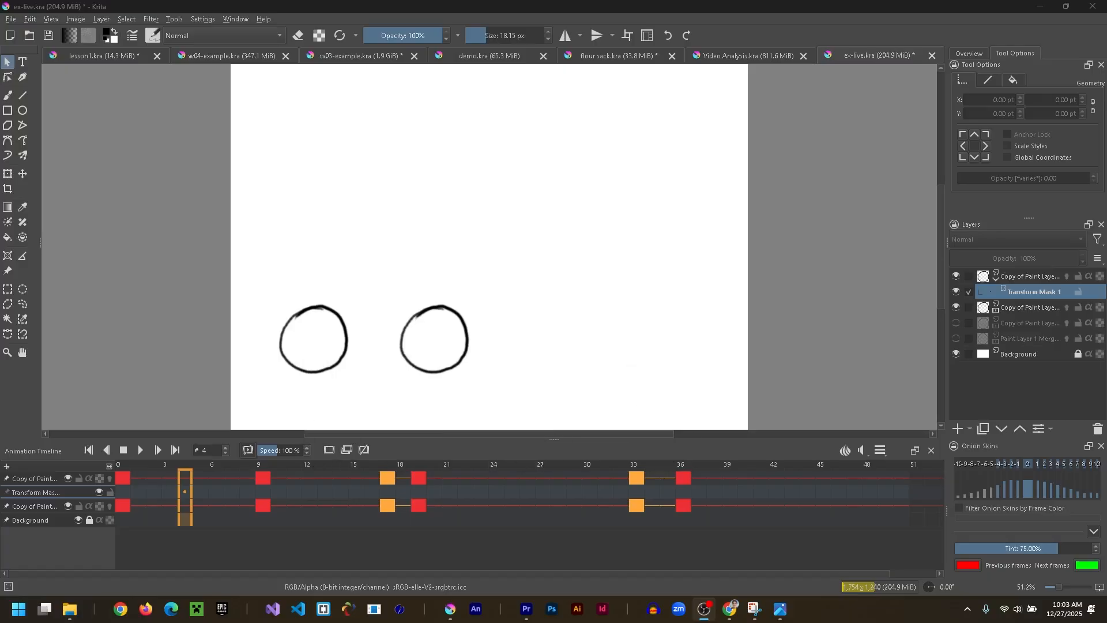
{"action": "left_click", "coordinate": [263, 477]}
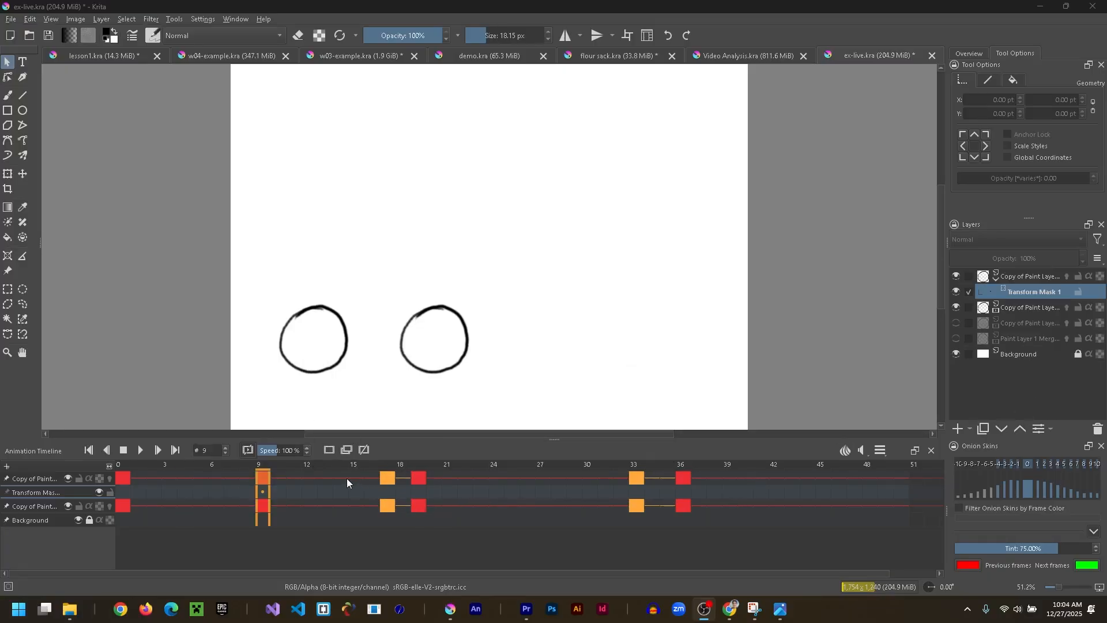
{"action": "left_click", "coordinate": [324, 476]}
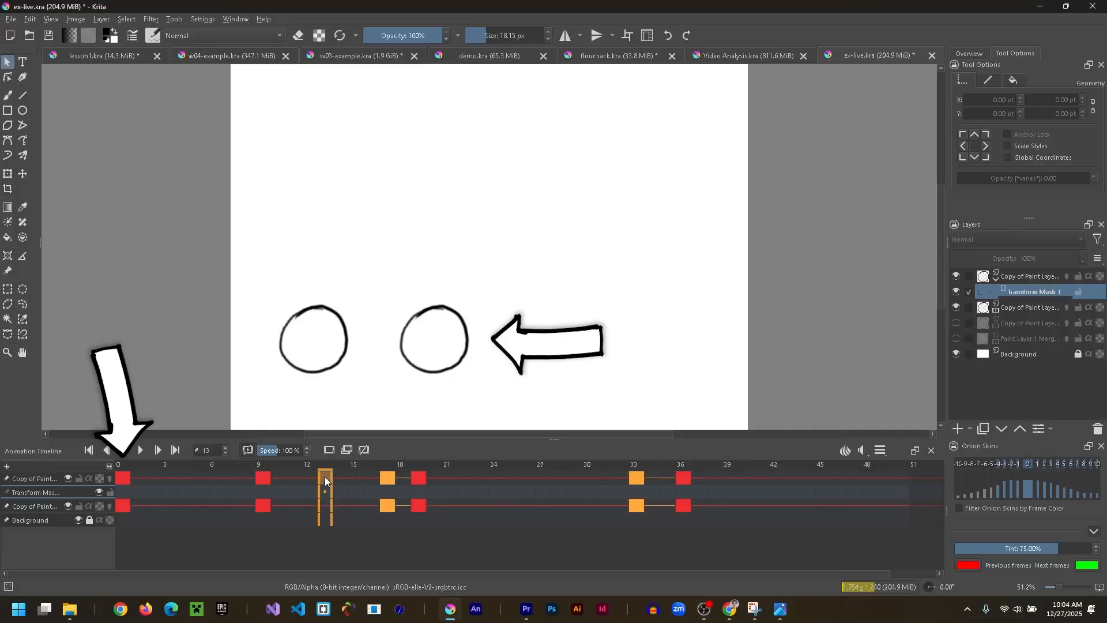
{"action": "left_click", "coordinate": [260, 477]}
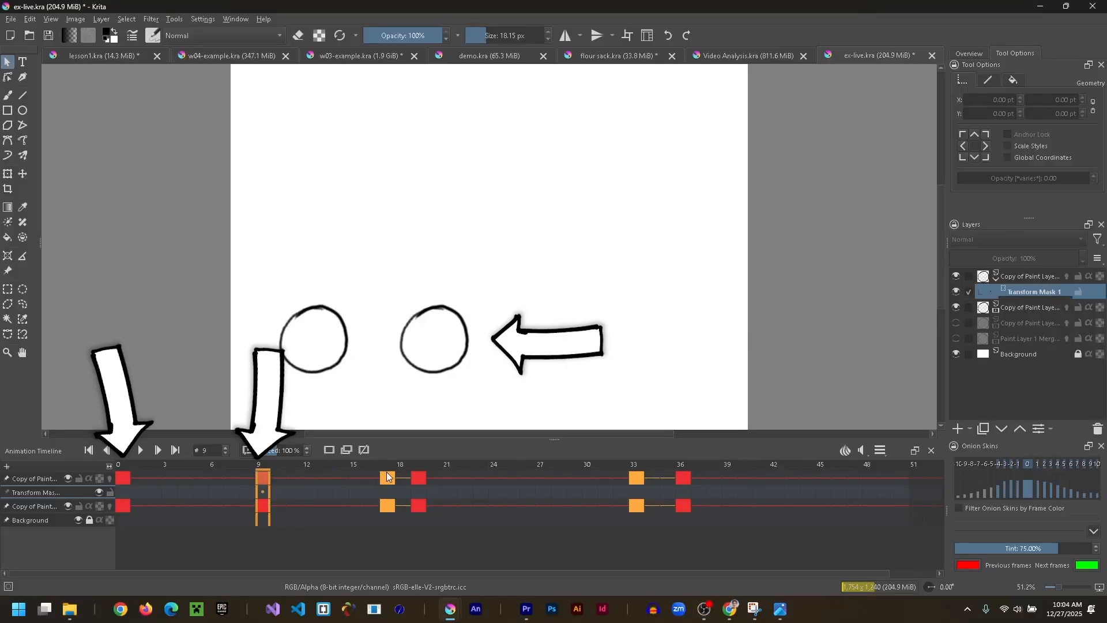
{"action": "left_click", "coordinate": [386, 476]}
{"action": "left_click", "coordinate": [327, 482]}
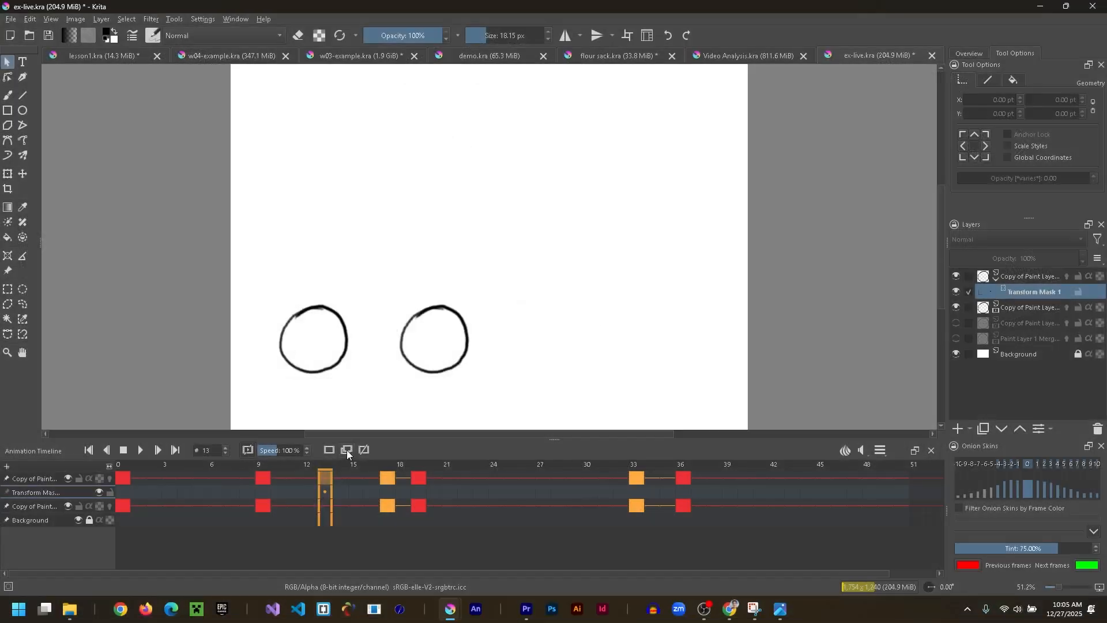
{"action": "left_click", "coordinate": [324, 476]}
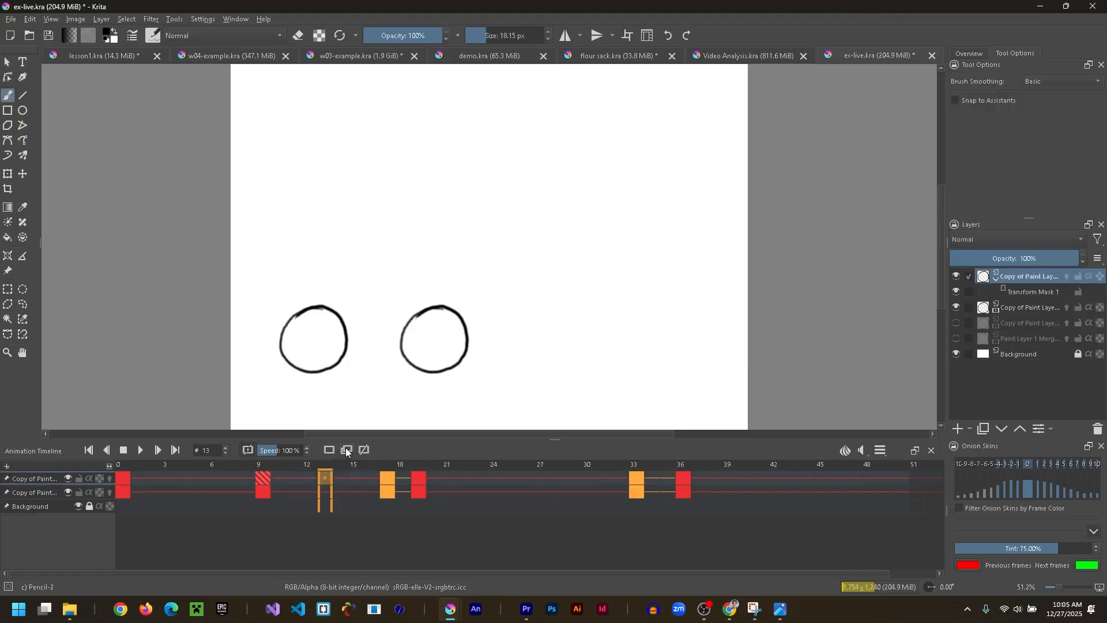
{"action": "right_click", "coordinate": [329, 477]}
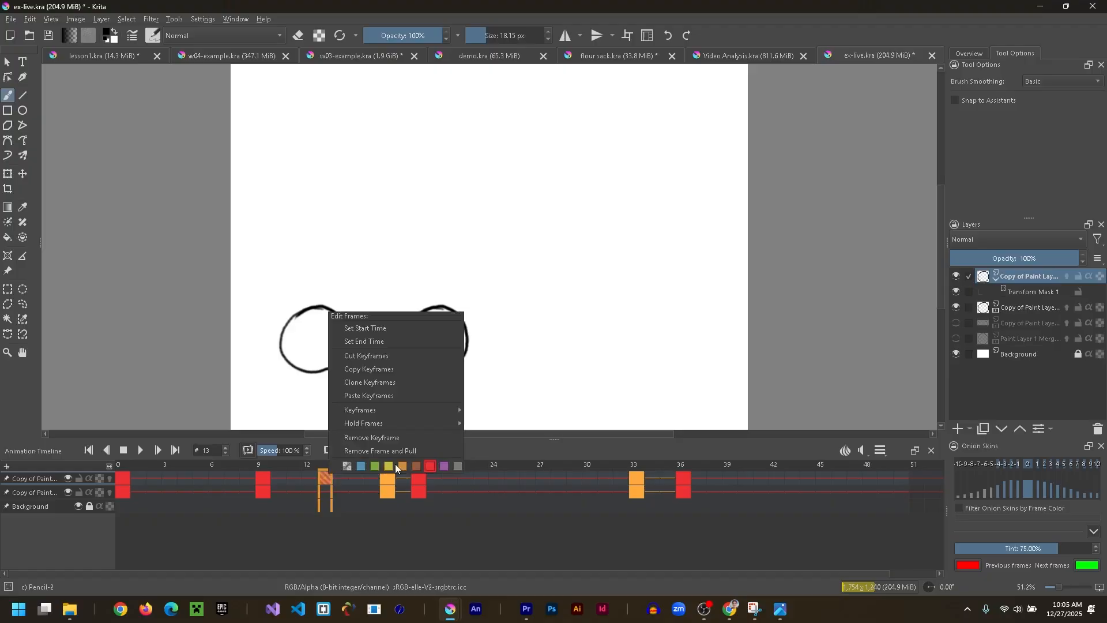
{"action": "left_click", "coordinate": [349, 490]}
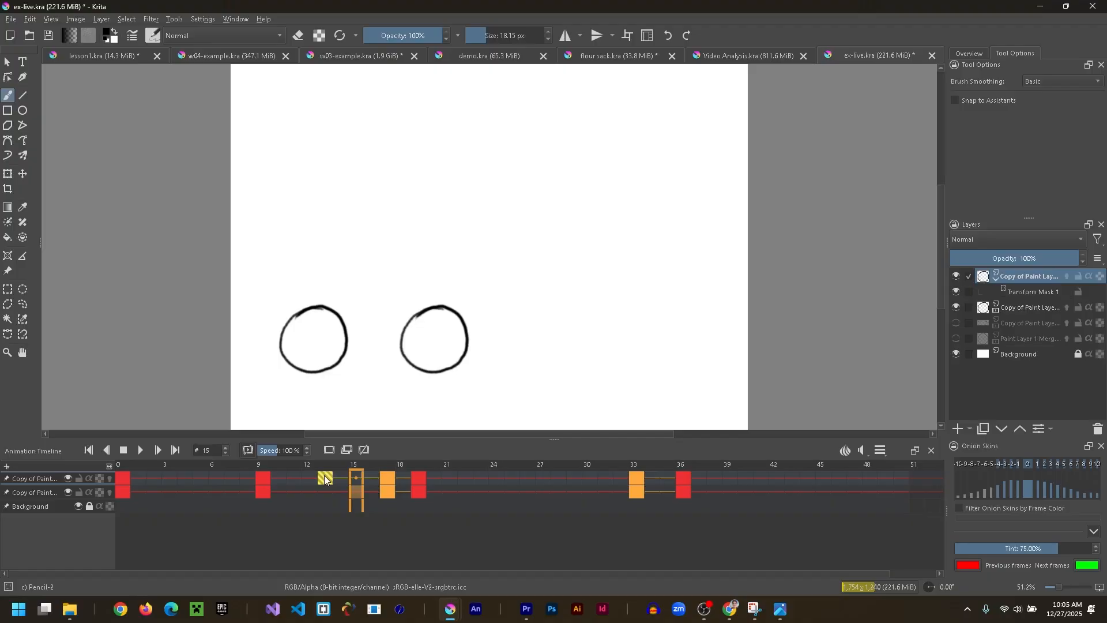
{"action": "left_click", "coordinate": [326, 476]}
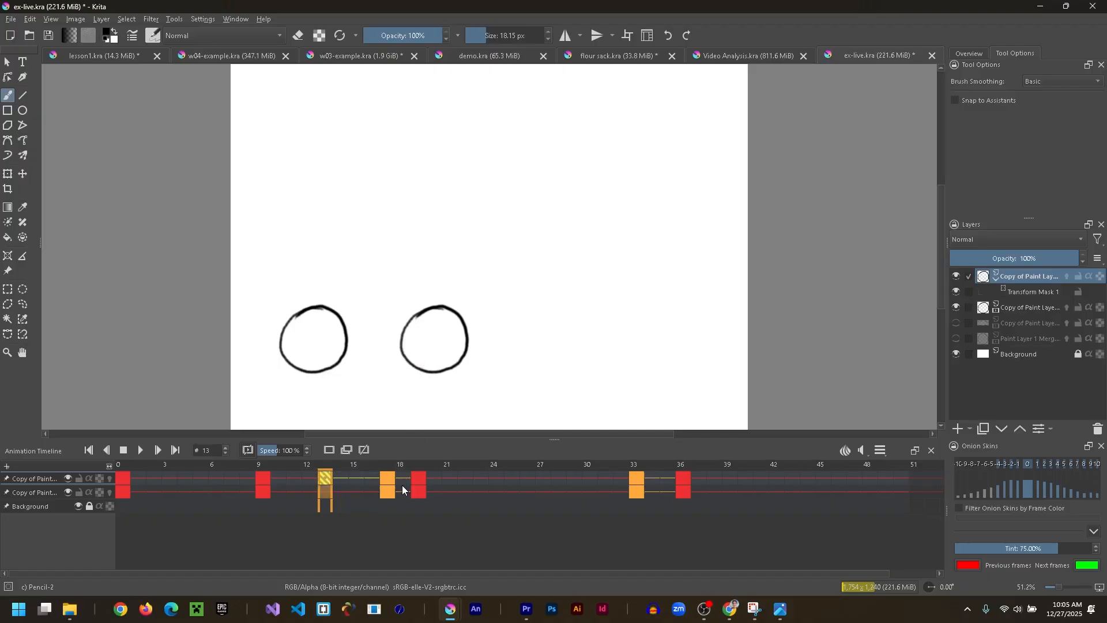
- Insert a duplicate keyframe at frame 18 of the top layer and label it yellow
{"action": "left_click", "coordinate": [403, 475]}
{"action": "right_click", "coordinate": [403, 475]}
{"action": "left_click", "coordinate": [343, 451]}
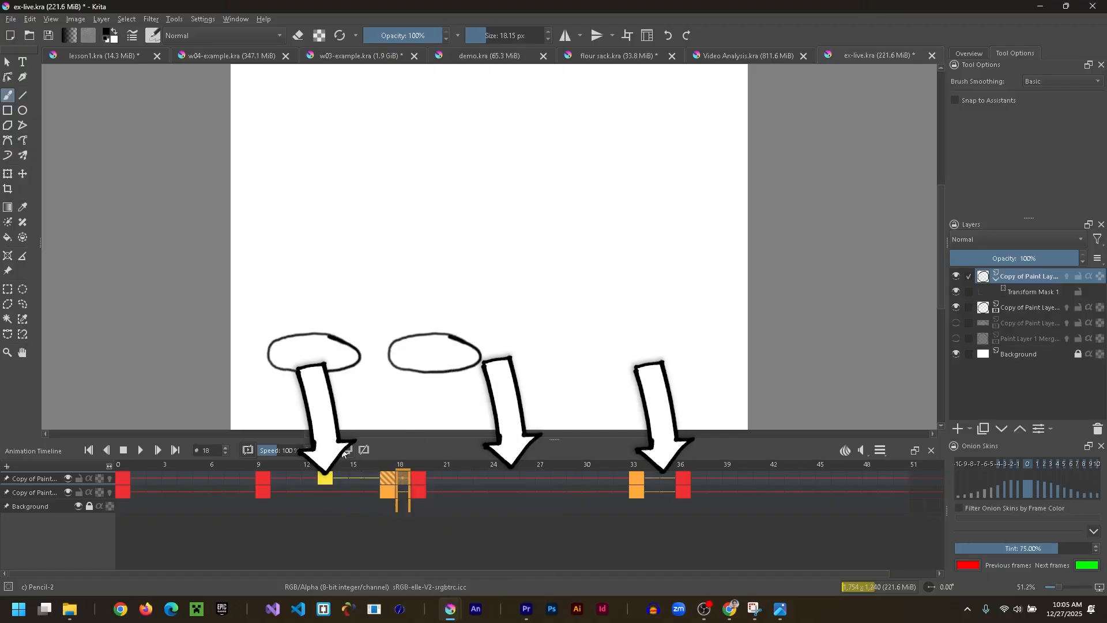
{"action": "right_click", "coordinate": [403, 478]}
{"action": "left_click", "coordinate": [460, 472]}
- Insert a duplicate keyframe at frame 25 of the top layer and label it yellow
{"action": "left_click", "coordinate": [513, 482]}
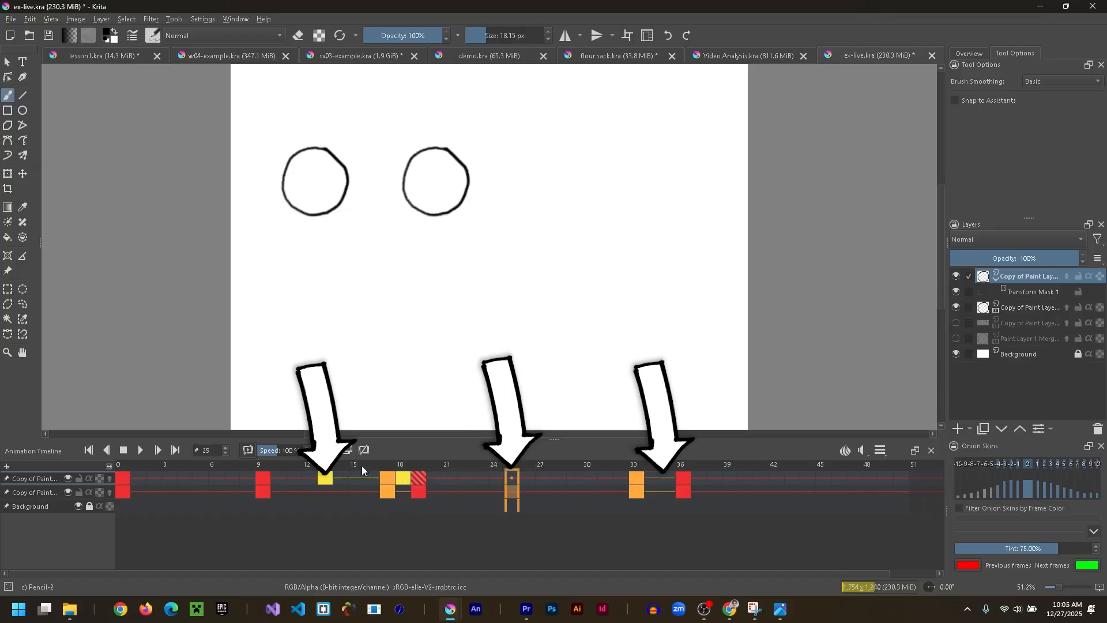
{"action": "left_click", "coordinate": [509, 477]}
{"action": "left_click", "coordinate": [350, 451]}
{"action": "right_click", "coordinate": [506, 476]}
{"action": "left_click", "coordinate": [569, 468]}
- Insert a duplicate keyframe at frame 34 of the top layer and label it yellow
{"action": "left_click", "coordinate": [658, 478]}
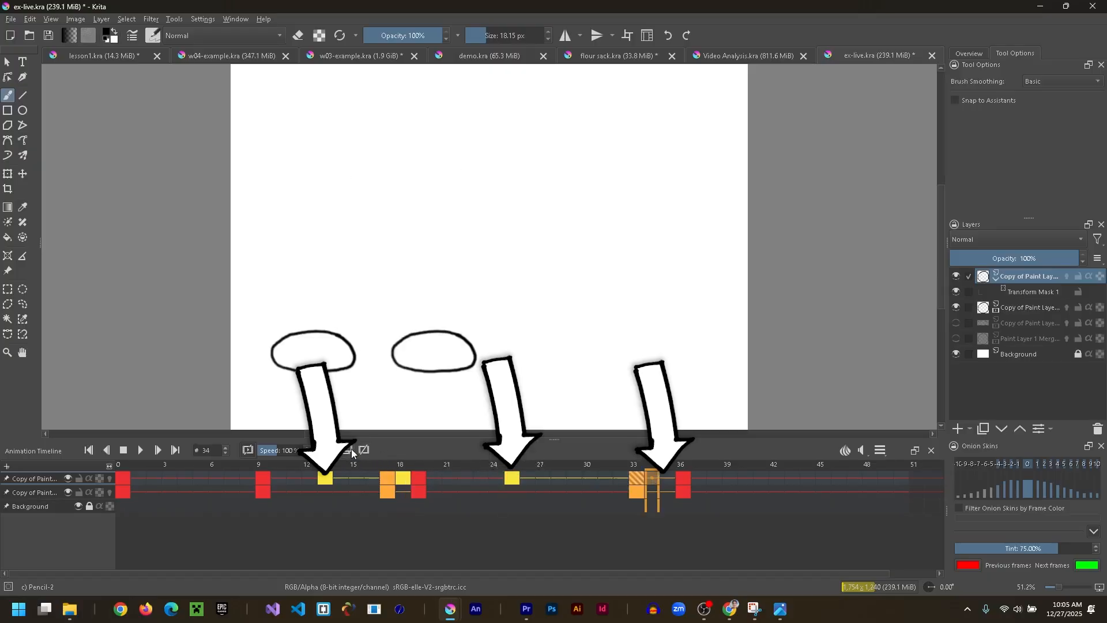
{"action": "left_click", "coordinate": [351, 448]}
{"action": "right_click", "coordinate": [652, 478]}
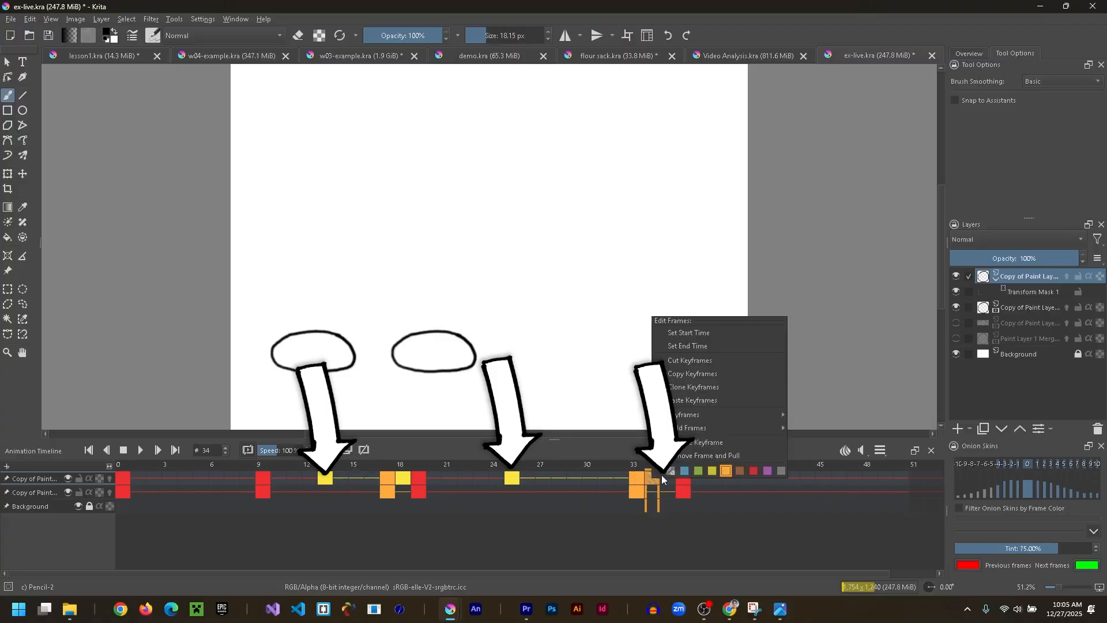
{"action": "left_click", "coordinate": [576, 485]}
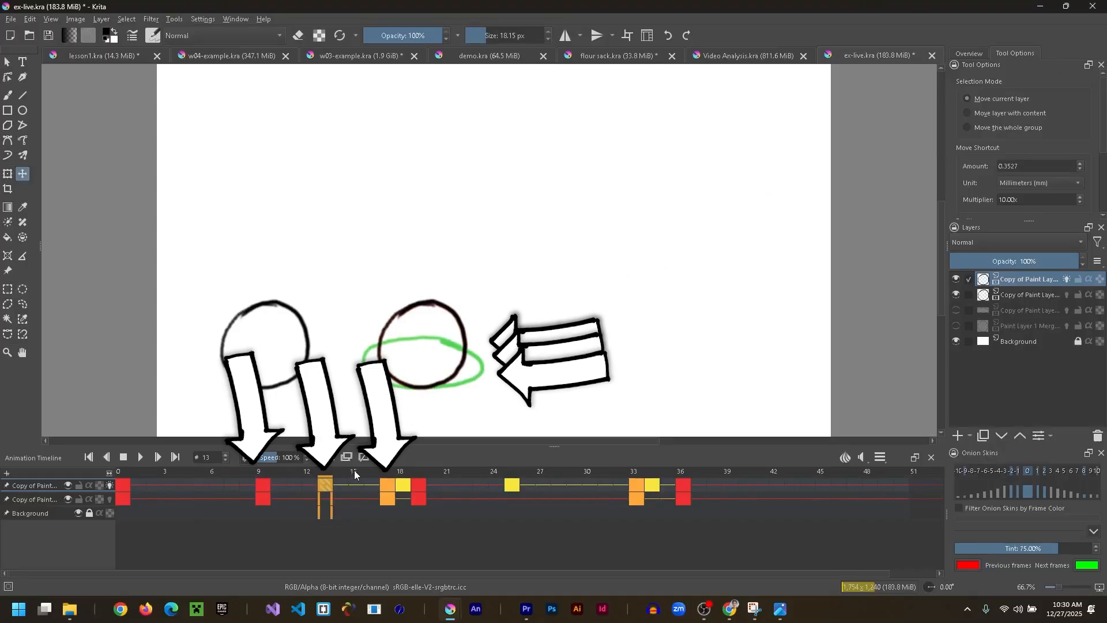
- Squash the ball at frame 13 to a shape halfway between its neighbouring poses and play back the animation
{"action": "key", "text": "ctrl+t"}
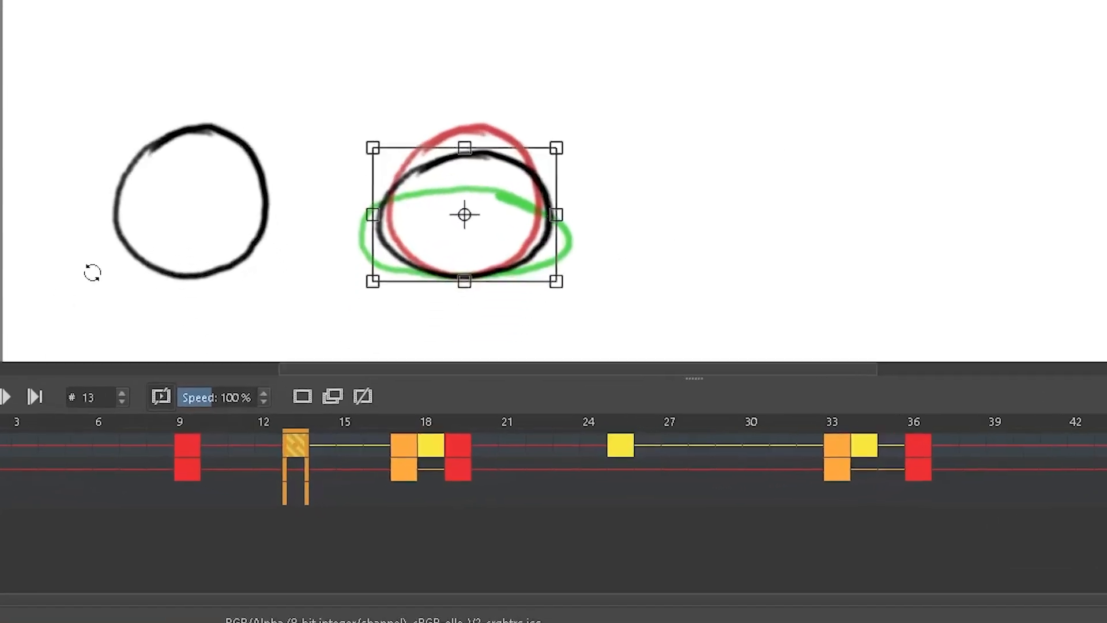
{"action": "key", "text": "Return"}
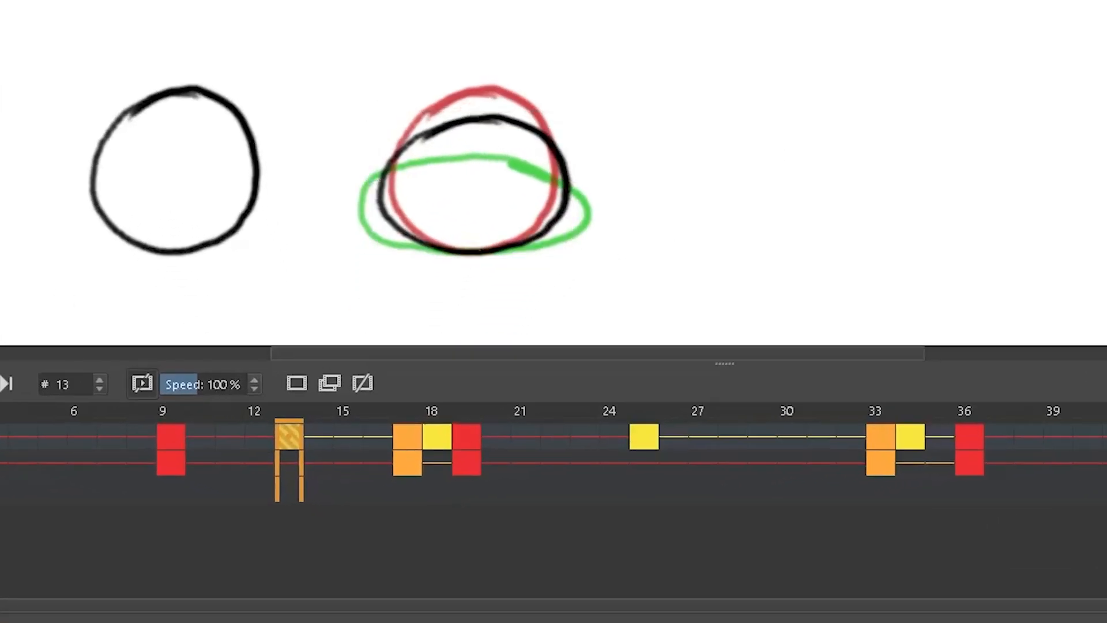
{"action": "key", "text": "space"}
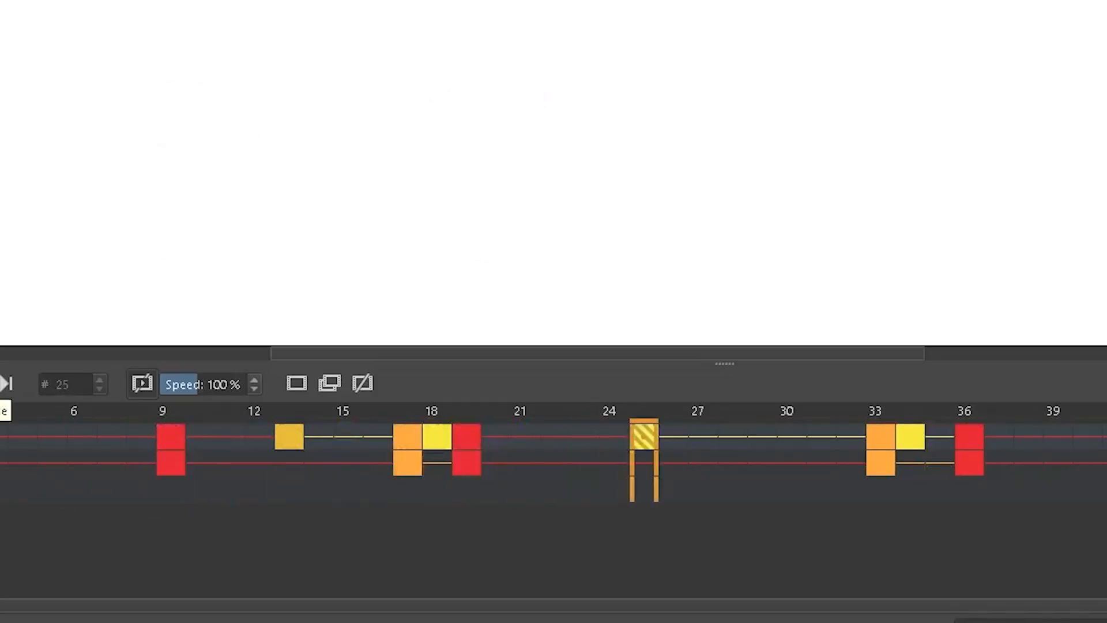
{"action": "key", "text": "space"}
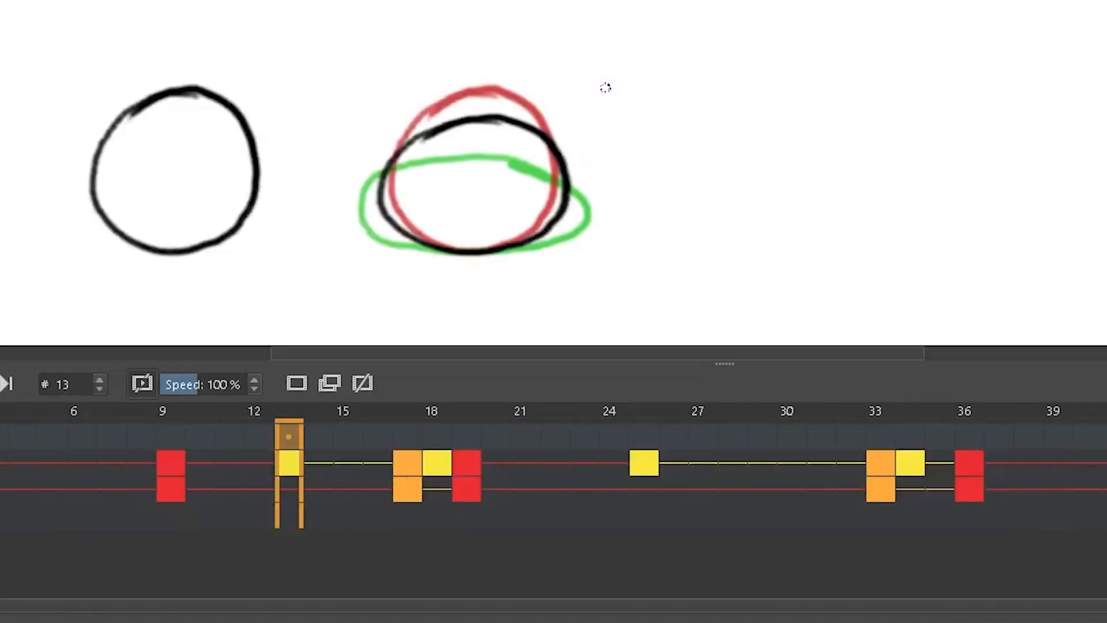
- On the notes layer, sketch a red spacing diagram with a middle tick and two equal brackets, and write a note beside it
{"action": "mouse_move", "coordinate": [604, 88]}
{"action": "left_mouse_down"}
{"action": "mouse_move", "coordinate": [638, 88]}
{"action": "mouse_move", "coordinate": [620, 165]}
{"action": "mouse_move", "coordinate": [635, 167]}
{"action": "left_mouse_up"}
{"action": "left_click_drag", "start_coordinate": [606, 130], "coordinate": [628, 128]}
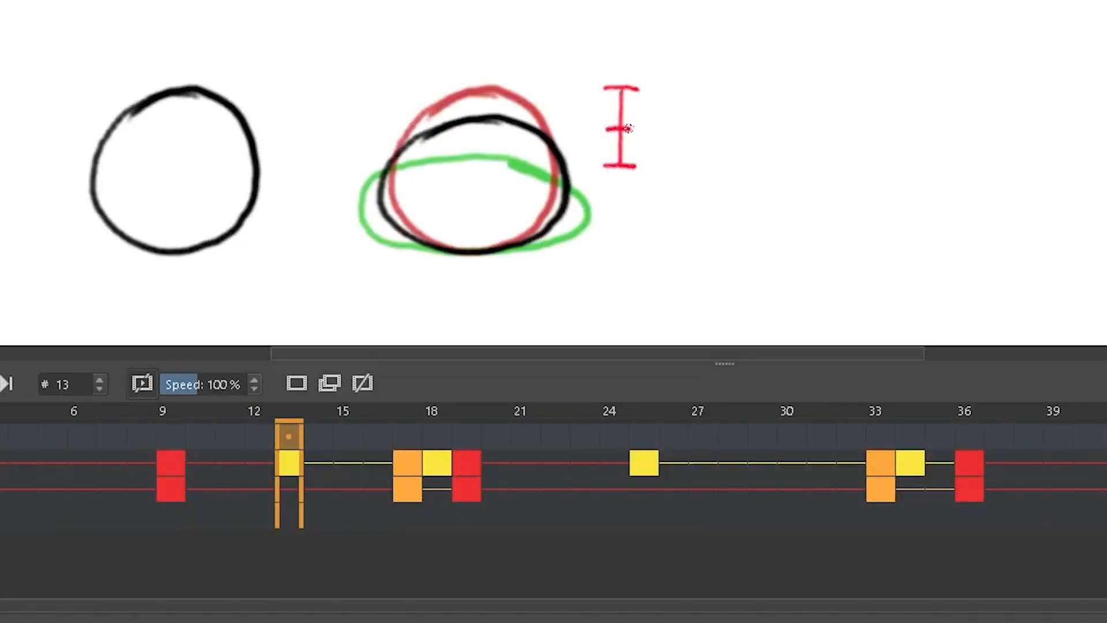
{"action": "left_click_drag", "start_coordinate": [654, 91], "coordinate": [652, 170]}
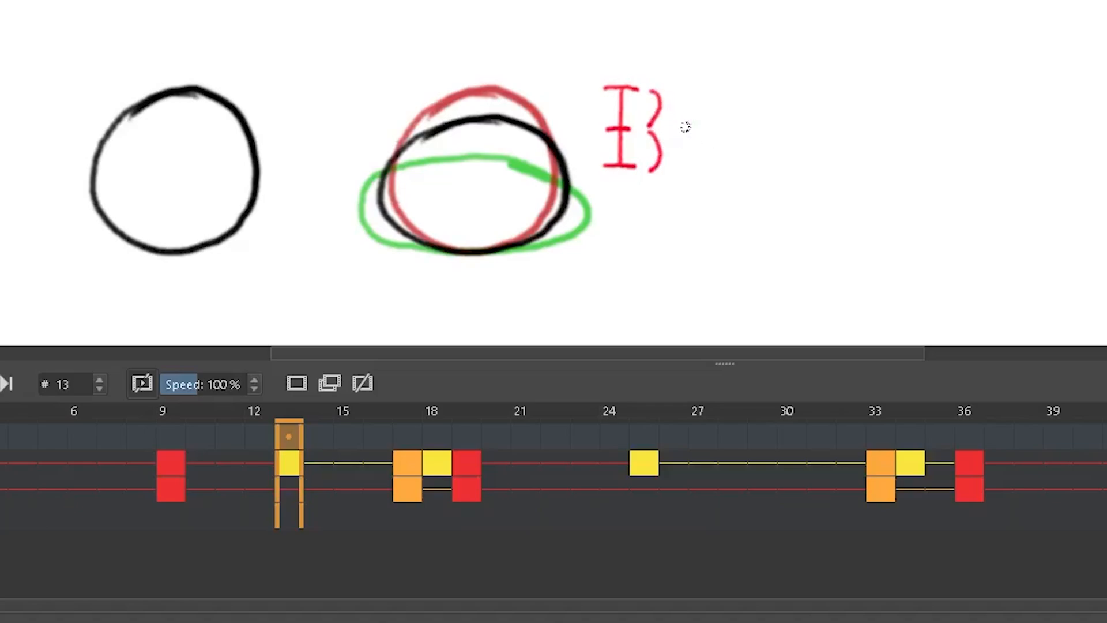
{"action": "left_click_drag", "start_coordinate": [680, 125], "coordinate": [762, 133]}
{"action": "mouse_move", "coordinate": [699, 153]}
{"action": "left_mouse_down"}
{"action": "mouse_move", "coordinate": [765, 155]}
{"action": "mouse_move", "coordinate": [807, 173]}
{"action": "mouse_move", "coordinate": [684, 227]}
{"action": "mouse_move", "coordinate": [727, 230]}
{"action": "mouse_move", "coordinate": [768, 219]}
{"action": "mouse_move", "coordinate": [873, 234]}
{"action": "mouse_move", "coordinate": [922, 219]}
{"action": "mouse_move", "coordinate": [962, 171]}
{"action": "left_mouse_up"}
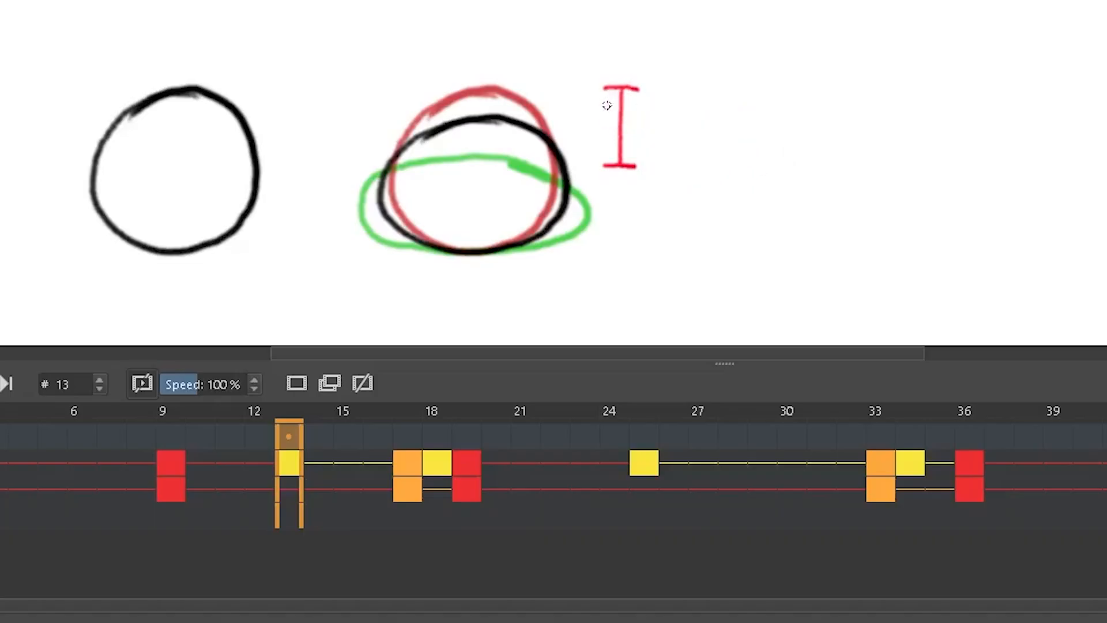
- Add a tick near the diagram's upper end with uneven brackets, and write "Uneven Spacing", "Favoring" and "(more dramatic)" beside it
{"action": "left_click_drag", "start_coordinate": [606, 106], "coordinate": [633, 105]}
{"action": "mouse_move", "coordinate": [650, 87]}
{"action": "left_mouse_down"}
{"action": "mouse_move", "coordinate": [660, 92]}
{"action": "mouse_move", "coordinate": [653, 107]}
{"action": "mouse_move", "coordinate": [664, 157]}
{"action": "mouse_move", "coordinate": [652, 172]}
{"action": "left_mouse_up"}
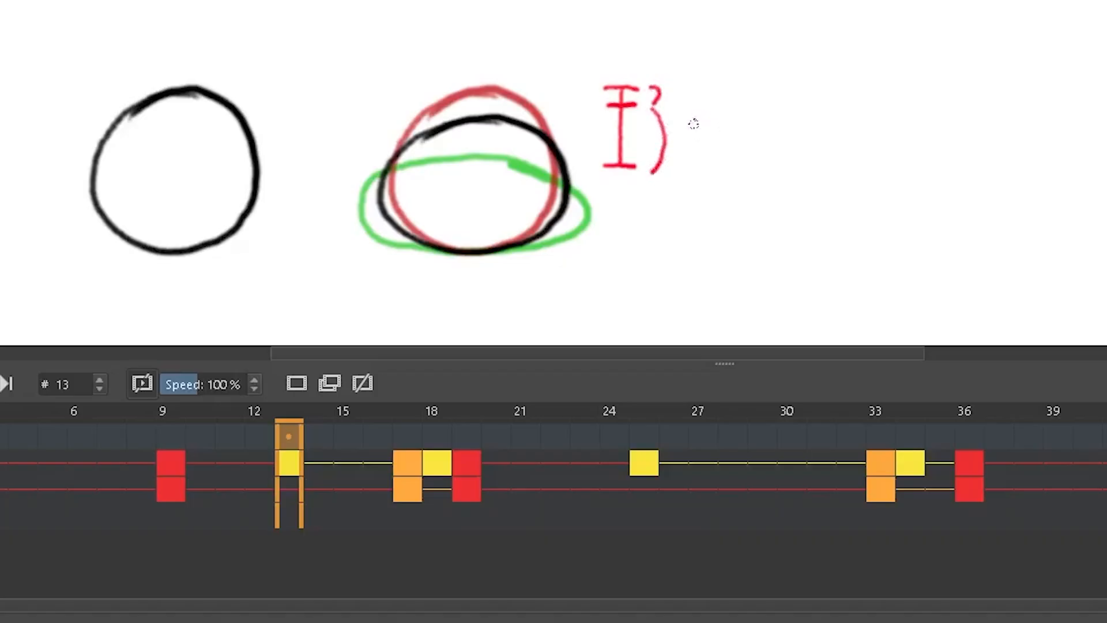
{"action": "mouse_move", "coordinate": [695, 125]}
{"action": "left_mouse_down"}
{"action": "mouse_move", "coordinate": [717, 117]}
{"action": "mouse_move", "coordinate": [719, 133]}
{"action": "mouse_move", "coordinate": [763, 123]}
{"action": "mouse_move", "coordinate": [810, 139]}
{"action": "left_mouse_up"}
{"action": "mouse_move", "coordinate": [846, 101]}
{"action": "left_mouse_down"}
{"action": "mouse_move", "coordinate": [829, 134]}
{"action": "mouse_move", "coordinate": [855, 143]}
{"action": "mouse_move", "coordinate": [896, 118]}
{"action": "mouse_move", "coordinate": [927, 134]}
{"action": "mouse_move", "coordinate": [953, 112]}
{"action": "mouse_move", "coordinate": [958, 150]}
{"action": "left_mouse_up"}
{"action": "left_click_drag", "start_coordinate": [958, 150], "coordinate": [963, 135]}
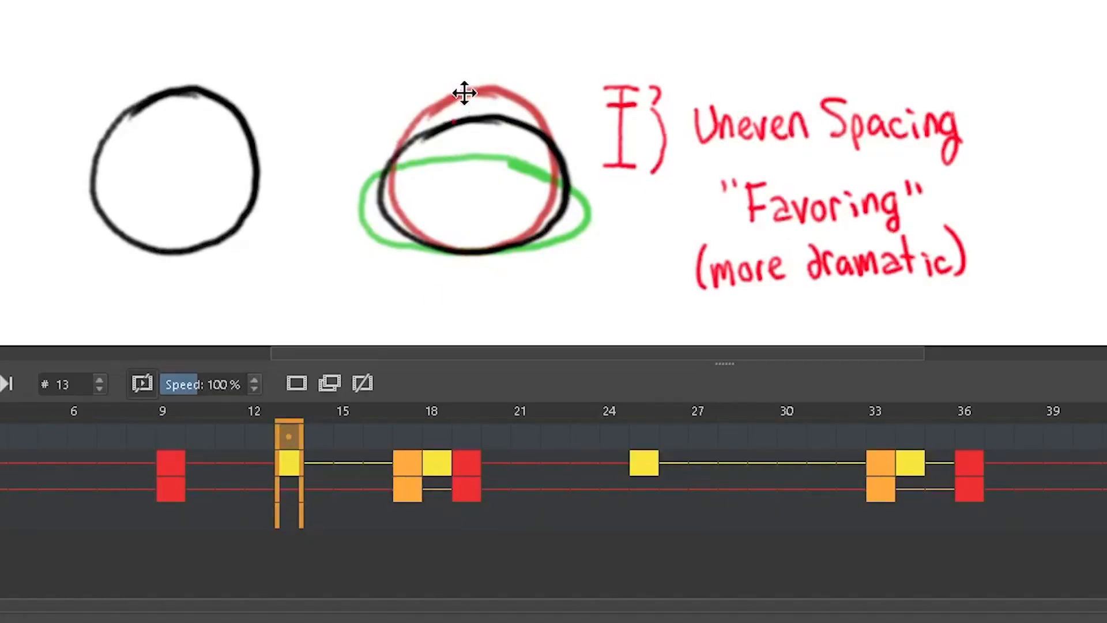
- Make the ball at frame 13 taller and slightly narrower so the breakdown favors the round key pose
{"action": "key", "text": "ctrl+t"}
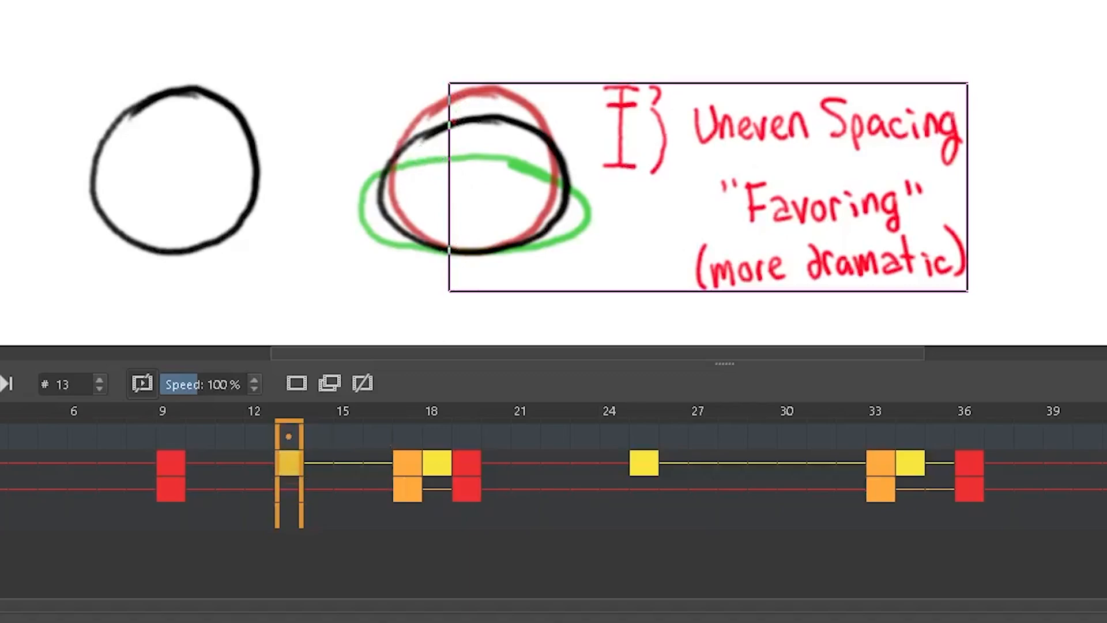
{"action": "key", "text": "Return"}
{"action": "key", "text": "ctrl+t"}
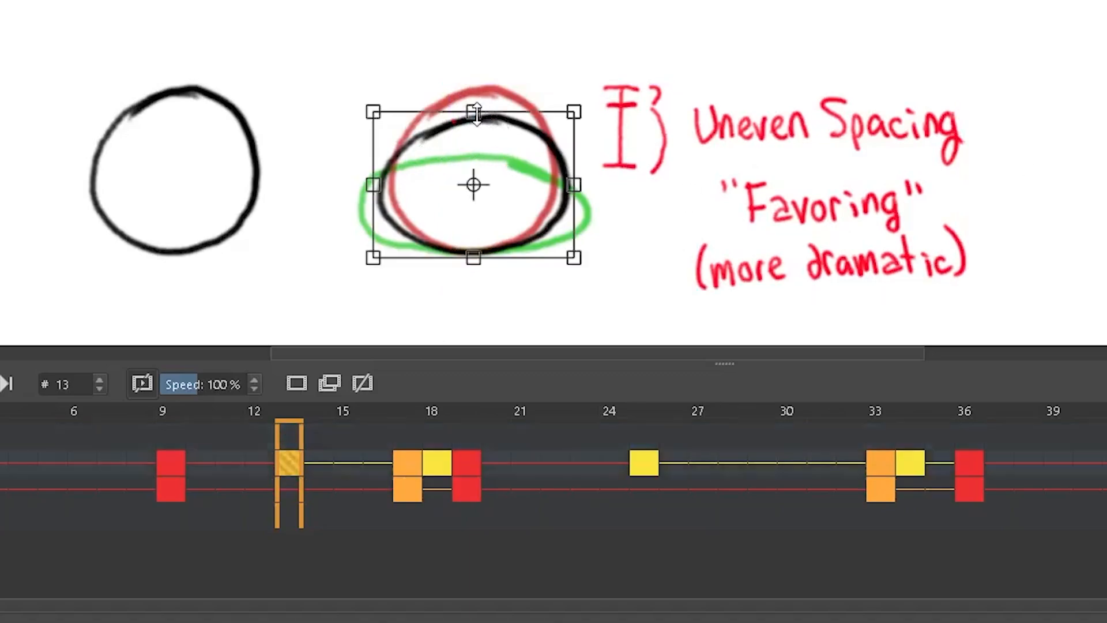
{"action": "left_click_drag", "start_coordinate": [474, 112], "coordinate": [474, 99]}
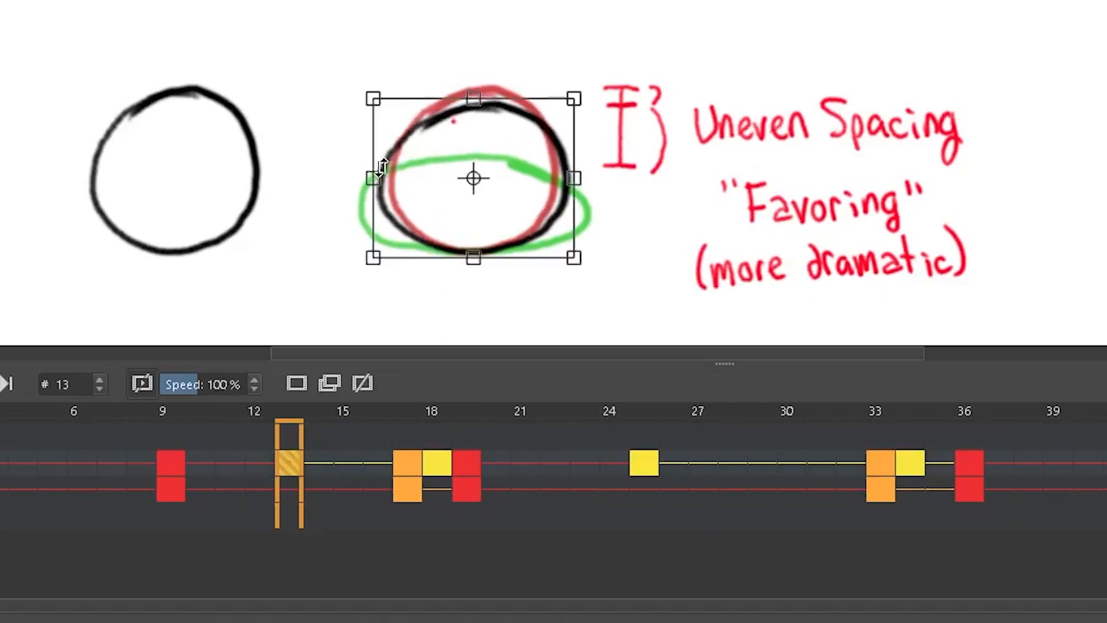
{"action": "left_click_drag", "start_coordinate": [370, 171], "coordinate": [378, 172]}
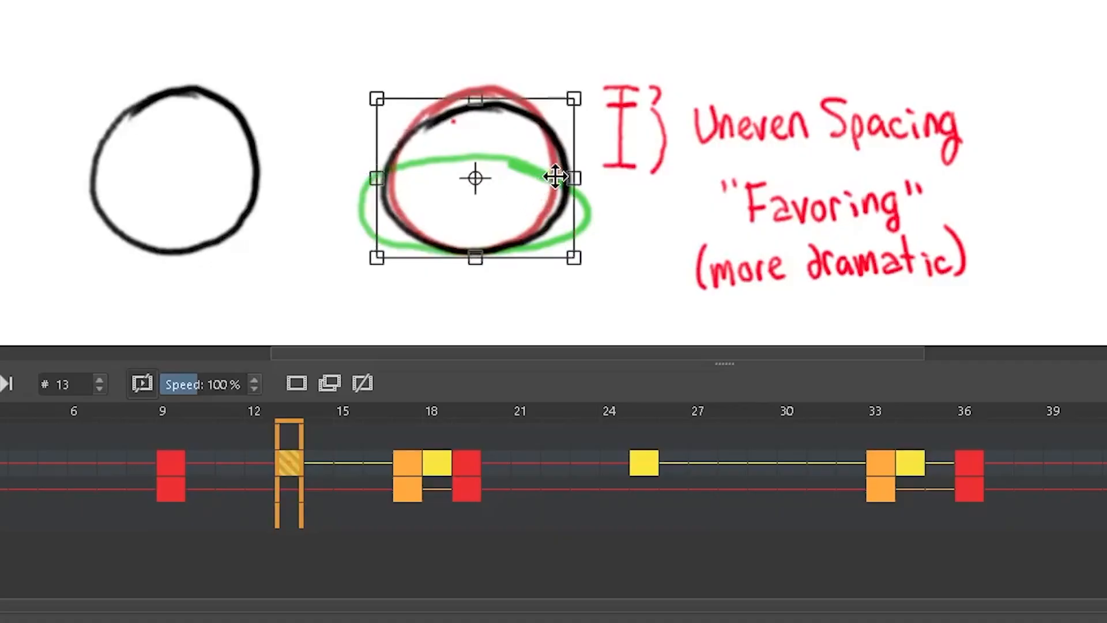
{"action": "left_click_drag", "start_coordinate": [571, 177], "coordinate": [566, 181]}
- Examine the stretch of frames 9 to 13 between the key pose and the yellow breakdown
{"action": "mouse_move", "coordinate": [174, 416]}
{"action": "left_mouse_down"}
{"action": "mouse_move", "coordinate": [380, 451]}
{"action": "mouse_move", "coordinate": [361, 427]}
{"action": "mouse_move", "coordinate": [196, 385]}
{"action": "mouse_move", "coordinate": [395, 440]}
{"action": "mouse_move", "coordinate": [293, 461]}
{"action": "mouse_move", "coordinate": [390, 429]}
{"action": "mouse_move", "coordinate": [370, 437]}
{"action": "left_mouse_up"}
{"action": "left_click", "coordinate": [211, 467]}
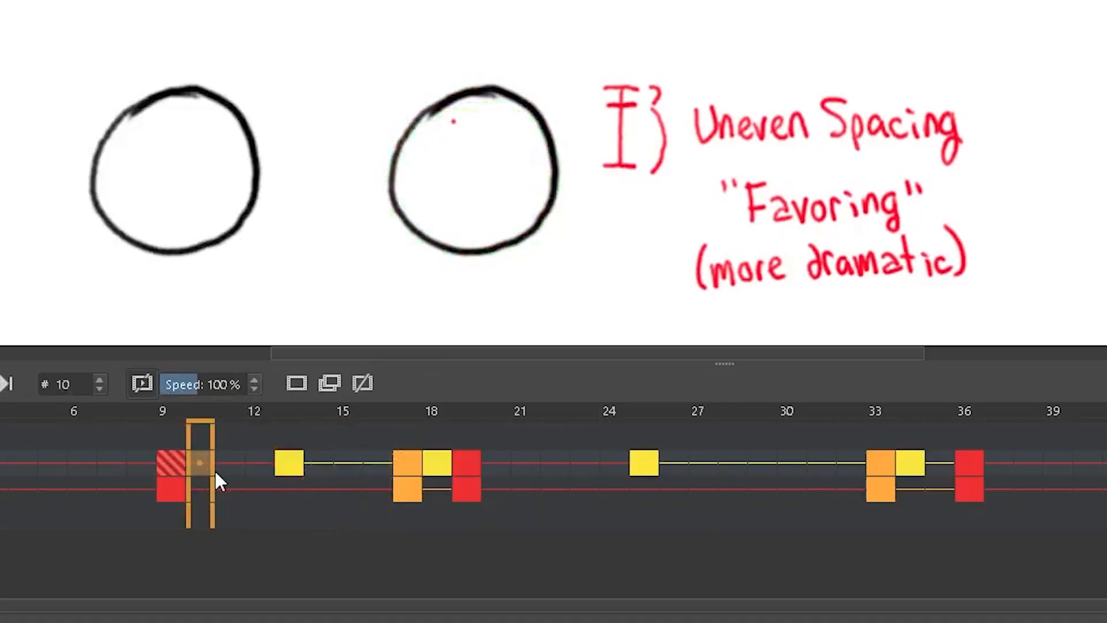
{"action": "mouse_move", "coordinate": [177, 431]}
{"action": "left_mouse_down"}
{"action": "mouse_move", "coordinate": [291, 424]}
{"action": "mouse_move", "coordinate": [178, 393]}
{"action": "mouse_move", "coordinate": [357, 435]}
{"action": "mouse_move", "coordinate": [345, 416]}
{"action": "mouse_move", "coordinate": [223, 389]}
{"action": "mouse_move", "coordinate": [369, 434]}
{"action": "mouse_move", "coordinate": [332, 410]}
{"action": "mouse_move", "coordinate": [415, 432]}
{"action": "mouse_move", "coordinate": [248, 406]}
{"action": "left_mouse_up"}
{"action": "left_click", "coordinate": [253, 407]}
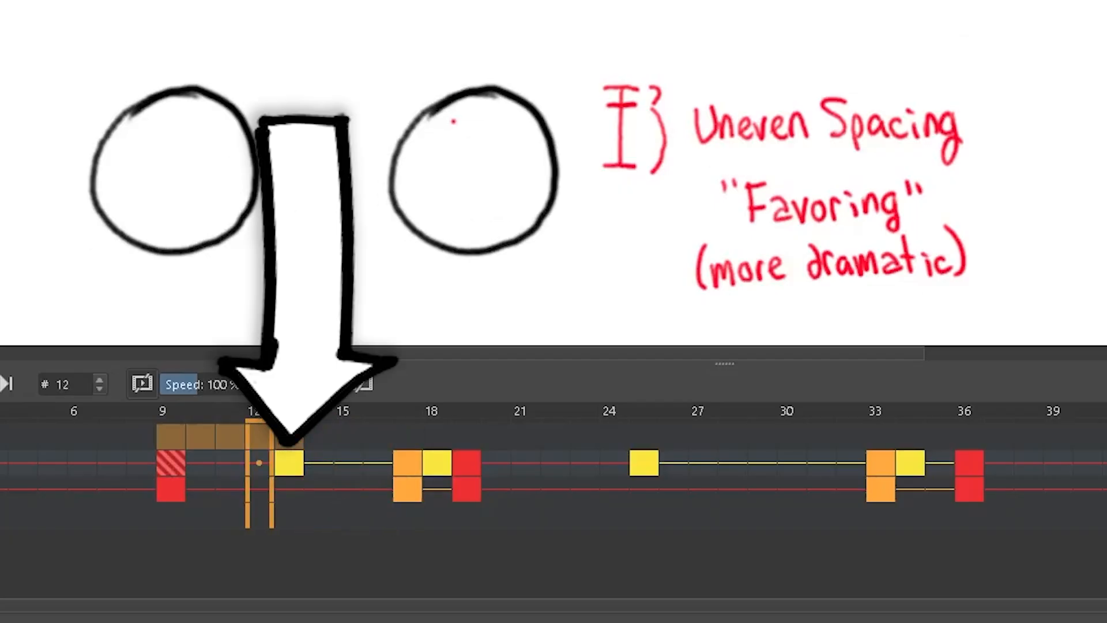
- On the notes layer, cross out the uneven spacing diagram and sketch another beside it with its tick near the lower end
{"action": "left_click", "coordinate": [200, 463]}
{"action": "left_click", "coordinate": [200, 437]}
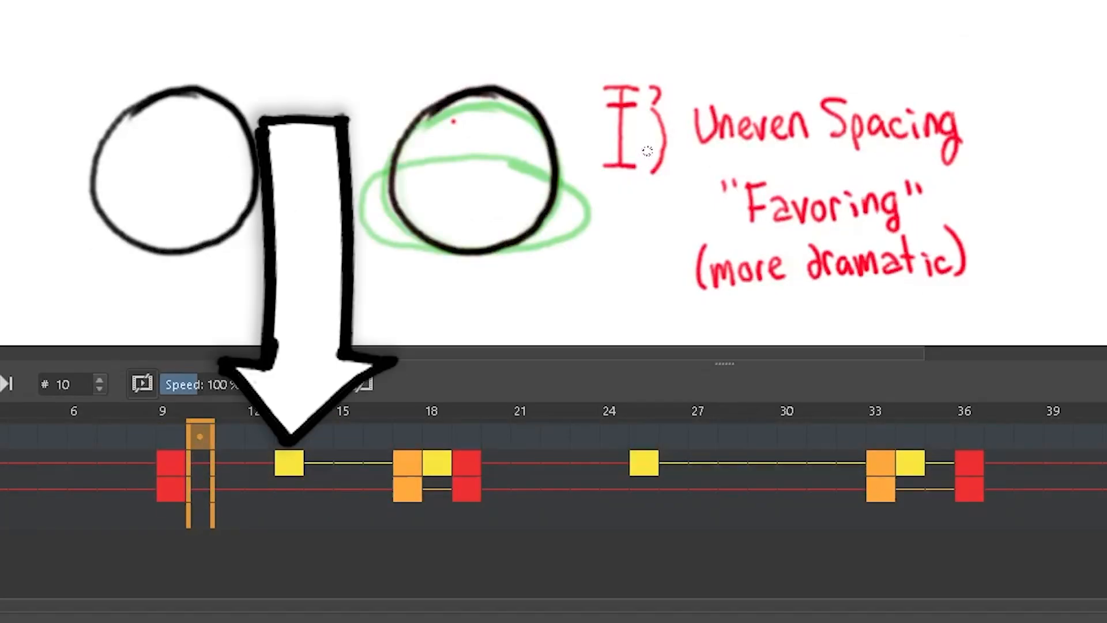
{"action": "left_click_drag", "start_coordinate": [639, 69], "coordinate": [611, 168]}
{"action": "left_click_drag", "start_coordinate": [594, 83], "coordinate": [649, 167]}
{"action": "left_click_drag", "start_coordinate": [565, 86], "coordinate": [583, 87]}
{"action": "left_click_drag", "start_coordinate": [569, 170], "coordinate": [595, 170]}
{"action": "left_click_drag", "start_coordinate": [579, 87], "coordinate": [582, 151]}
{"action": "left_click_drag", "start_coordinate": [576, 152], "coordinate": [595, 153]}
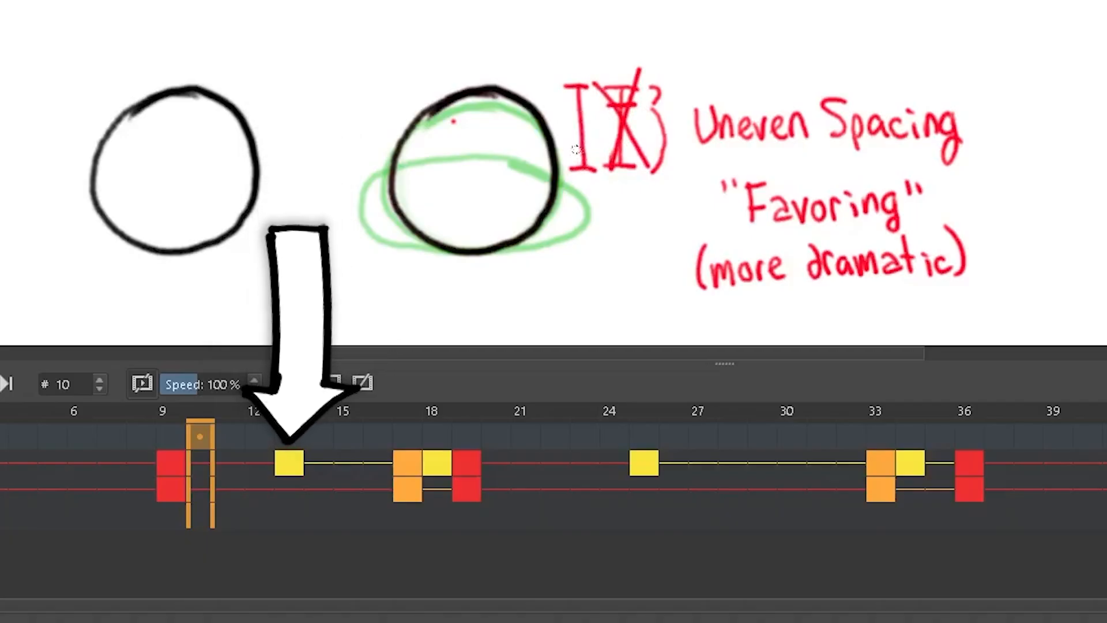
- Try moving the yellow breakdown keyframe from frame 13 to frame 11 and play back that section
{"action": "key", "text": "t"}
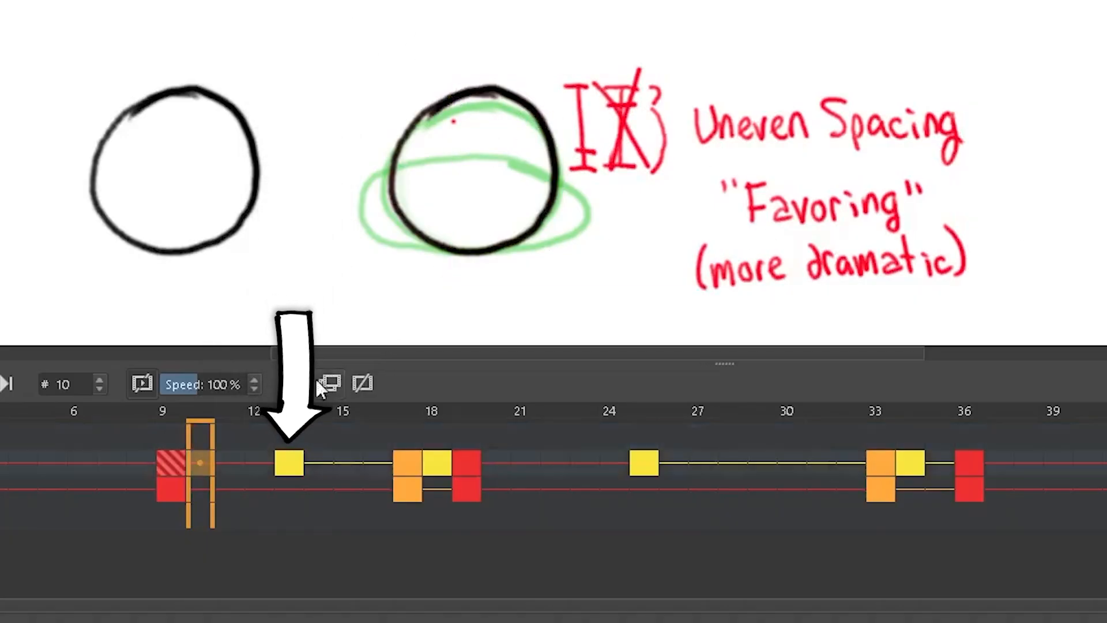
{"action": "left_click", "coordinate": [288, 463]}
{"action": "left_click_drag", "start_coordinate": [289, 463], "coordinate": [231, 464]}
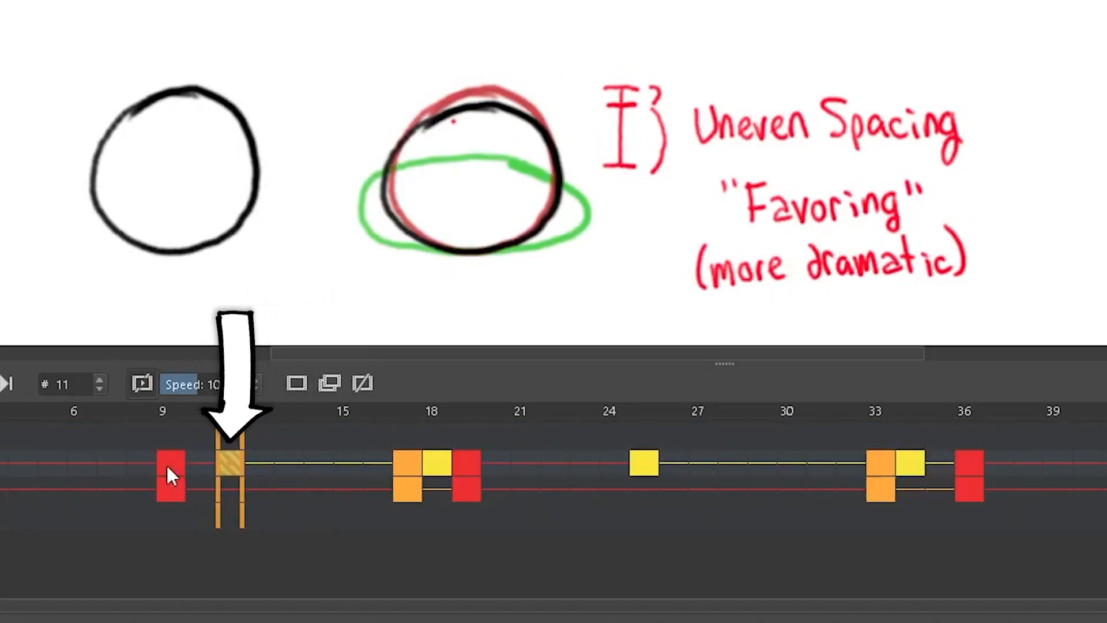
{"action": "left_click_drag", "start_coordinate": [82, 463], "coordinate": [418, 467]}
{"action": "key", "text": "space"}
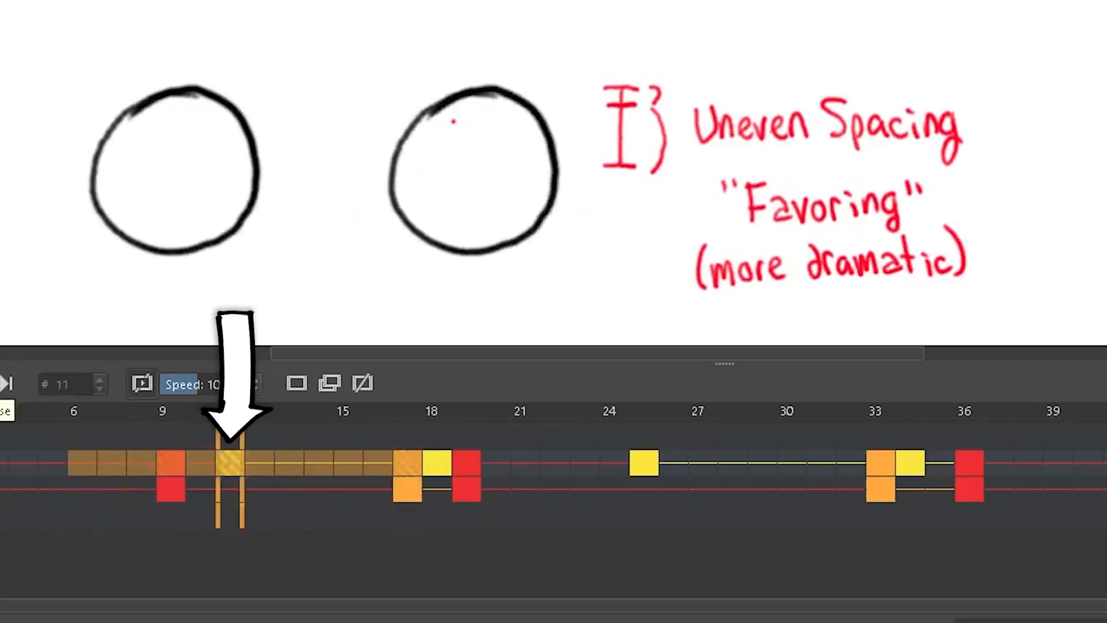
{"action": "key", "text": "space"}
- Move the yellow breakdown keyframe to frame 15 and play back frames 9 to 17
{"action": "left_click", "coordinate": [232, 463]}
{"action": "left_click_drag", "start_coordinate": [233, 464], "coordinate": [354, 459]}
{"action": "left_click_drag", "start_coordinate": [174, 461], "coordinate": [407, 463]}
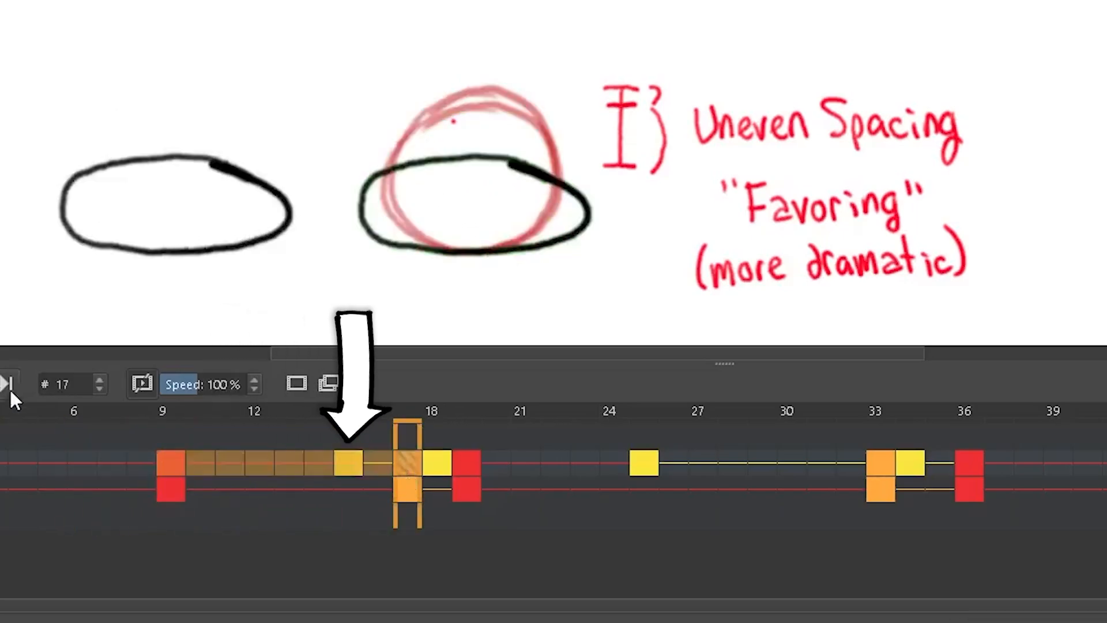
{"action": "key", "text": "space"}
{"action": "key", "text": "space"}
- Compare the breakdown timings by moving the keyframe back to frame 11 and returning it to frame 15
{"action": "left_click", "coordinate": [170, 461]}
{"action": "left_click_drag", "start_coordinate": [172, 436], "coordinate": [288, 435]}
{"action": "mouse_move", "coordinate": [188, 415]}
{"action": "left_mouse_down"}
{"action": "mouse_move", "coordinate": [407, 432]}
{"action": "mouse_move", "coordinate": [199, 434]}
{"action": "left_mouse_up"}
{"action": "left_click", "coordinate": [338, 463]}
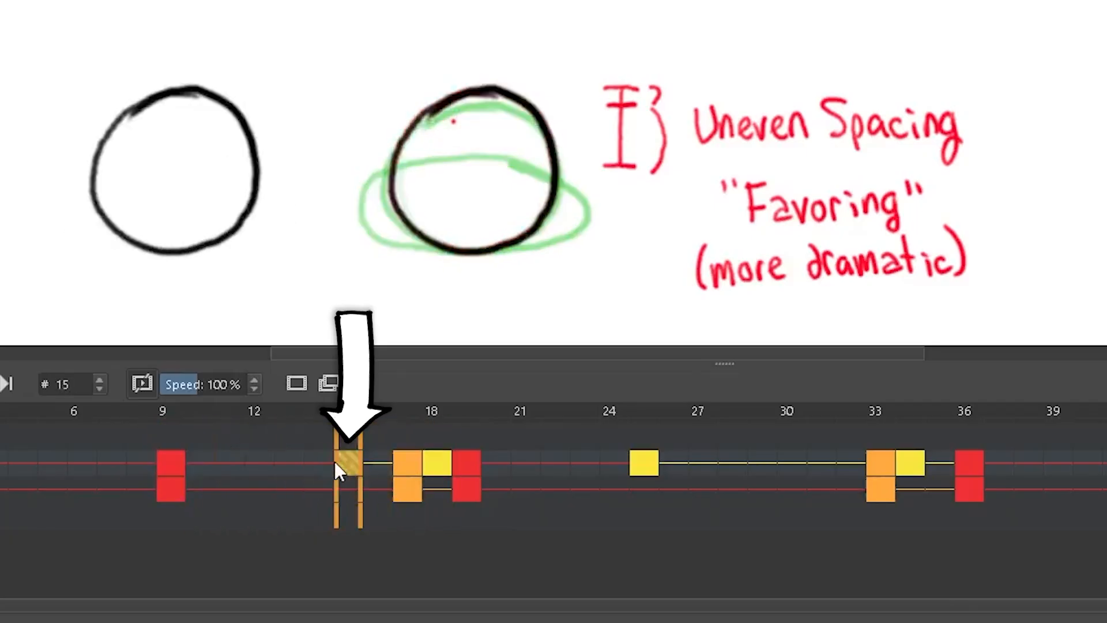
{"action": "left_click_drag", "start_coordinate": [338, 463], "coordinate": [233, 461]}
{"action": "mouse_move", "coordinate": [172, 436]}
{"action": "left_mouse_down"}
{"action": "mouse_move", "coordinate": [380, 437]}
{"action": "mouse_move", "coordinate": [160, 433]}
{"action": "left_mouse_up"}
{"action": "left_click_drag", "start_coordinate": [233, 460], "coordinate": [347, 459]}
{"action": "left_click", "coordinate": [177, 437]}
{"action": "left_click", "coordinate": [334, 450]}
{"action": "left_click", "coordinate": [282, 434]}
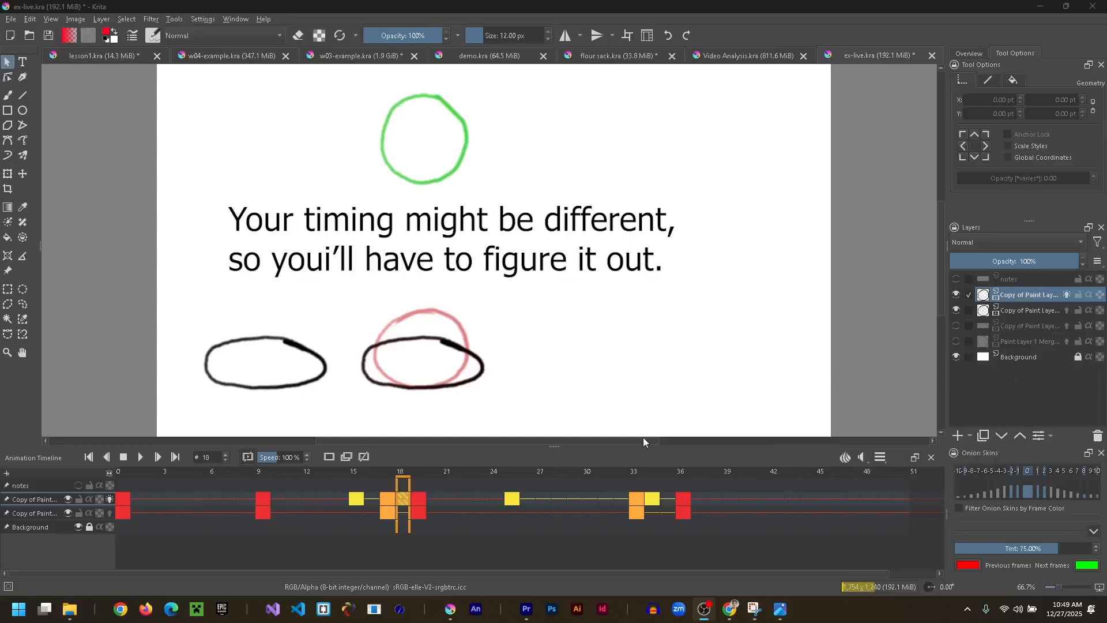
- Compare the top layer's poses at frames 17, 18 and 19 to examine how the breakdown sits between its neighbours
{"action": "left_click", "coordinate": [472, 496]}
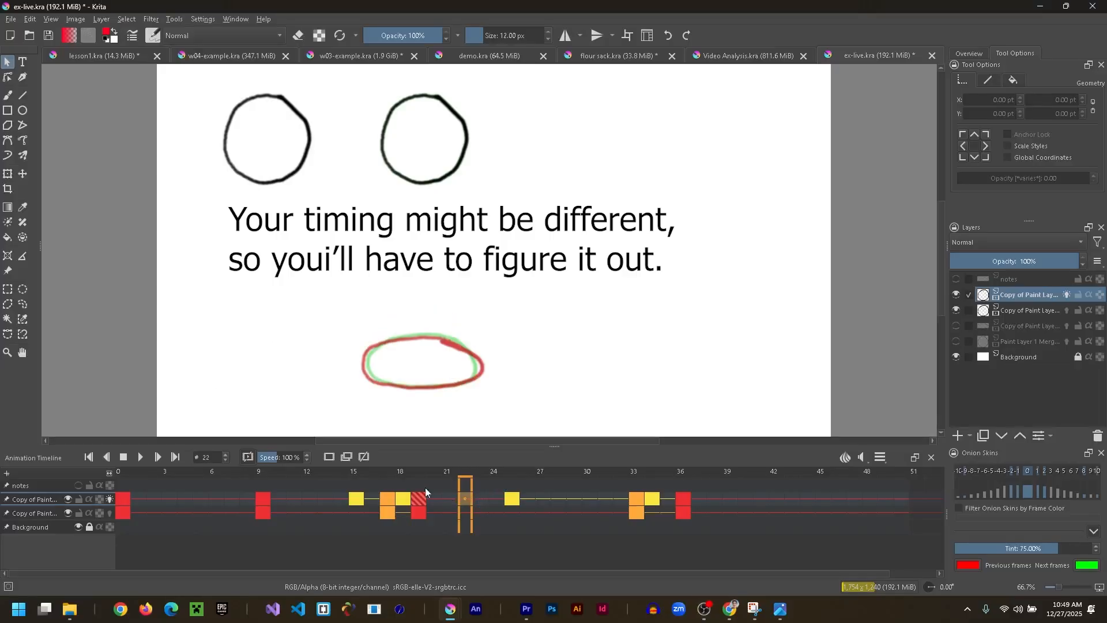
{"action": "left_click", "coordinate": [387, 499]}
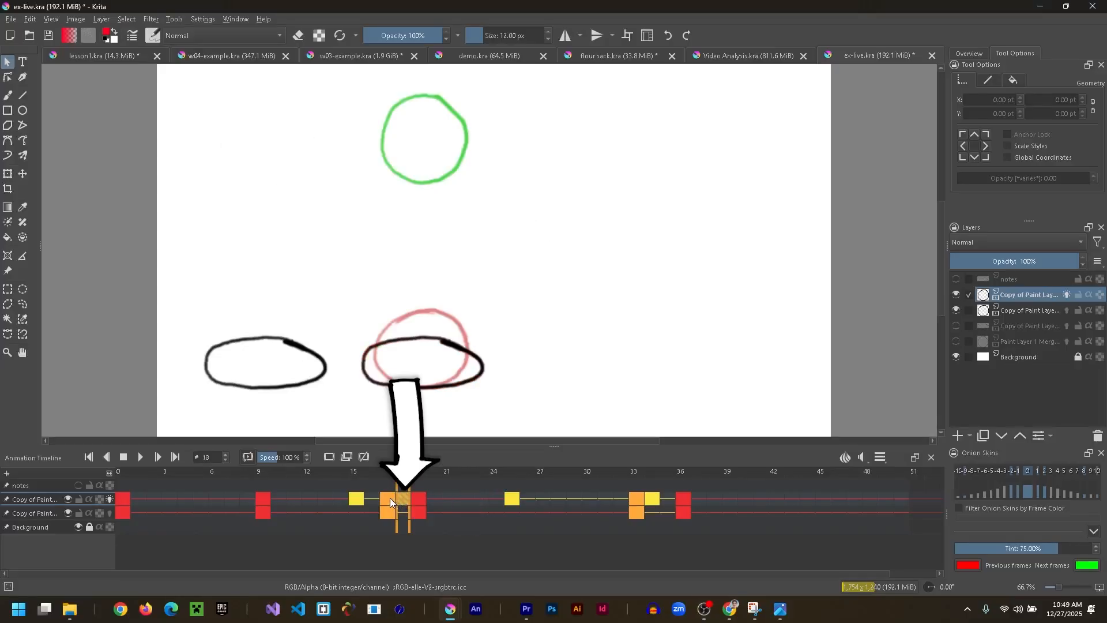
{"action": "left_click", "coordinate": [421, 500]}
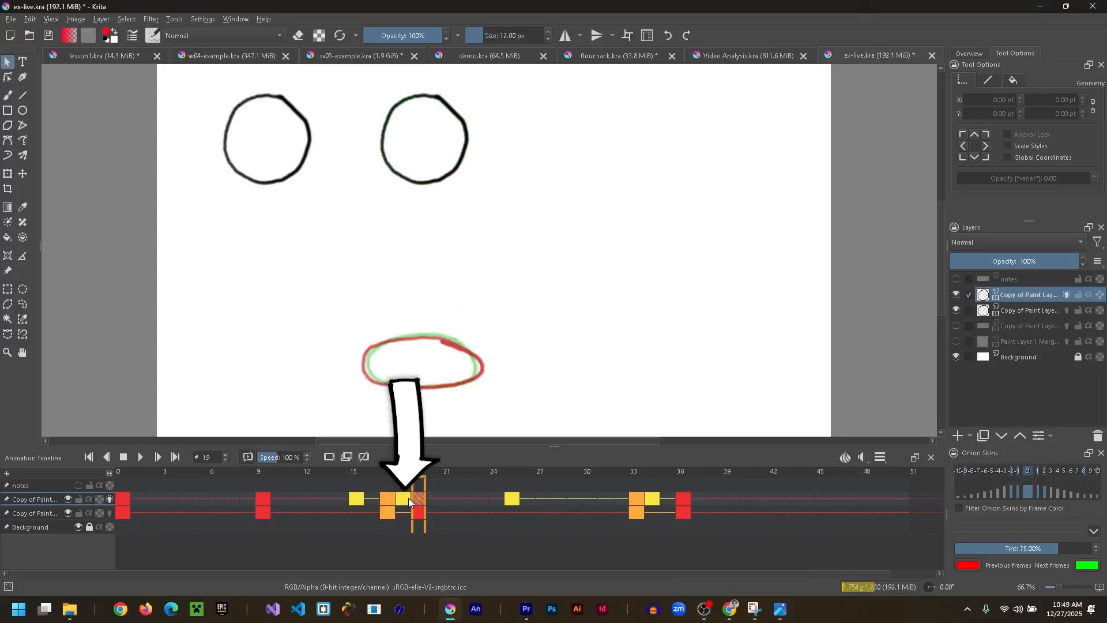
{"action": "left_click", "coordinate": [389, 499]}
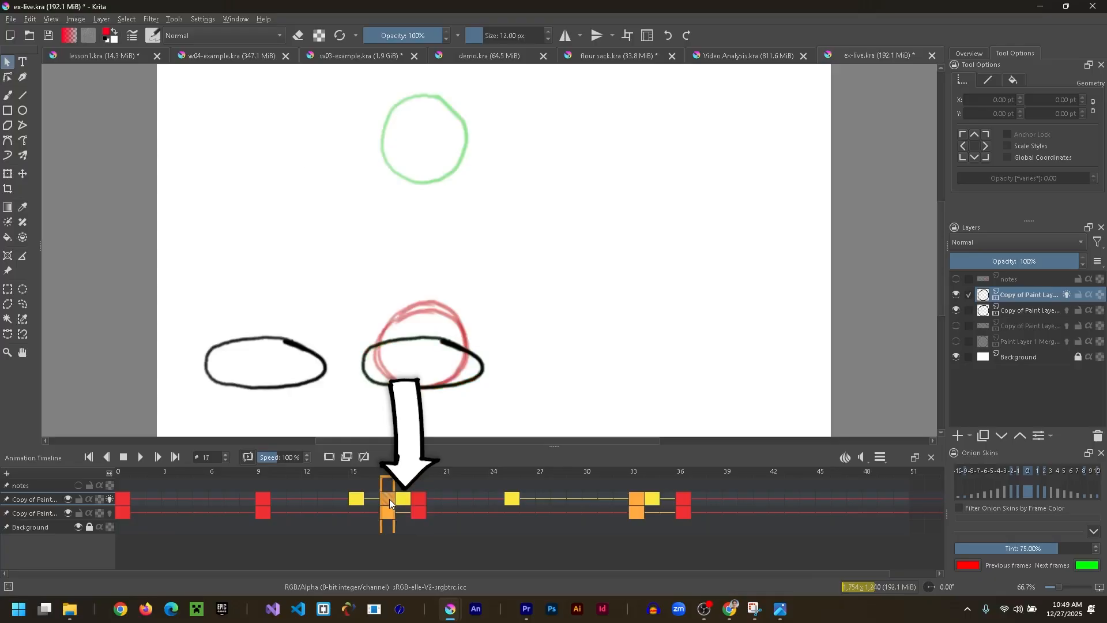
{"action": "left_click", "coordinate": [404, 498]}
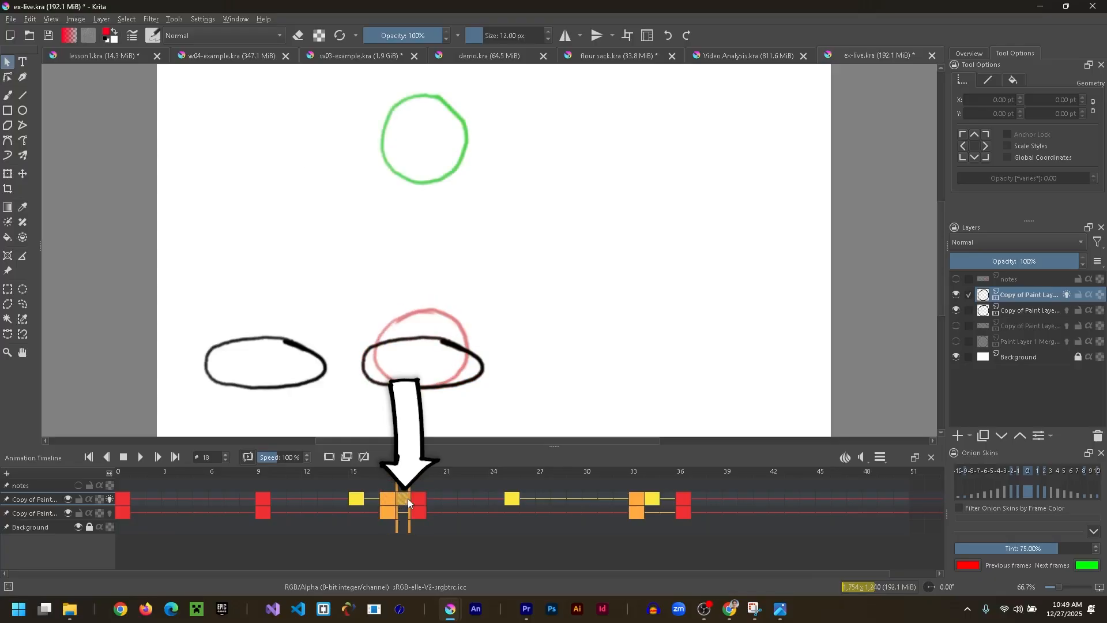
{"action": "left_click", "coordinate": [421, 499]}
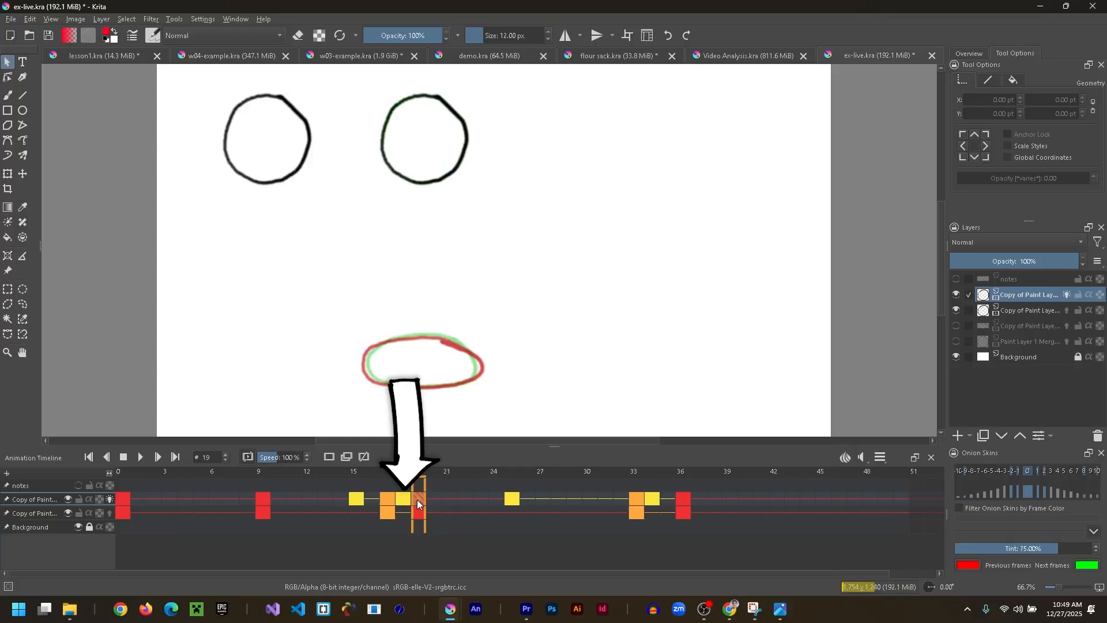
{"action": "left_click", "coordinate": [406, 498]}
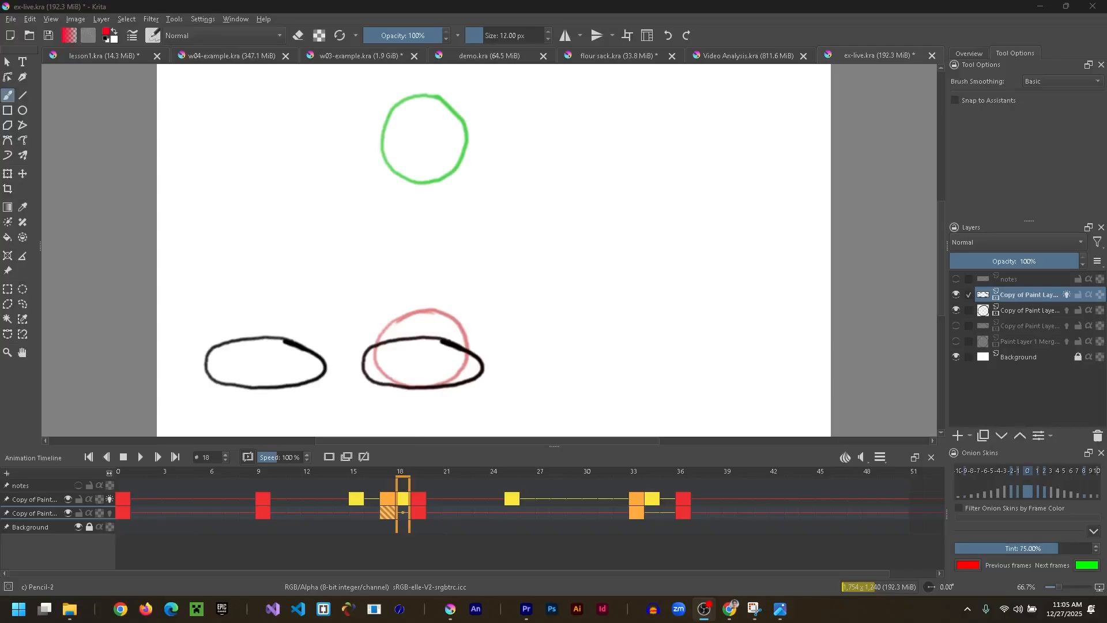
{"action": "left_click", "coordinate": [417, 501]}
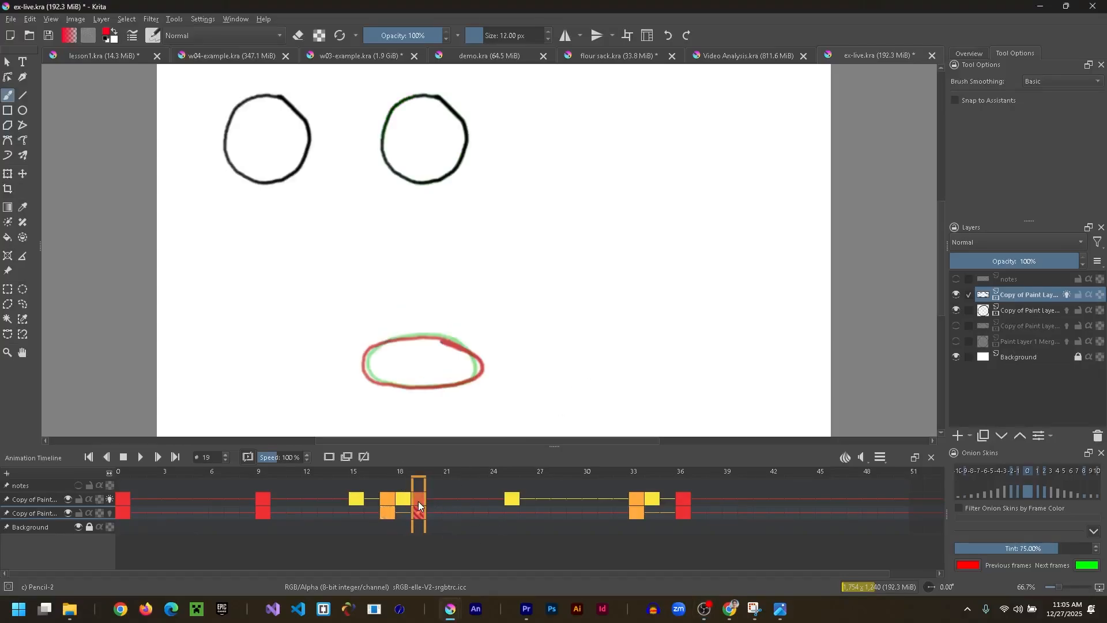
- Move the top layer's red keyframe from frame 19 to frame 20
{"action": "left_click", "coordinate": [683, 501]}
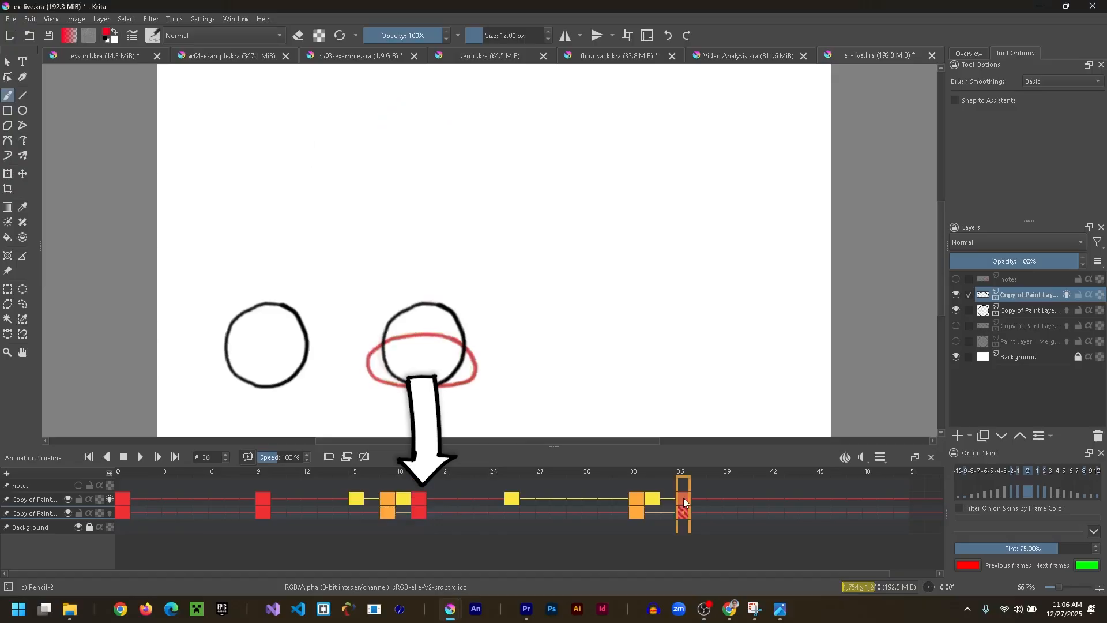
{"action": "left_click", "coordinate": [417, 501]}
{"action": "left_click_drag", "start_coordinate": [416, 499], "coordinate": [433, 497]}
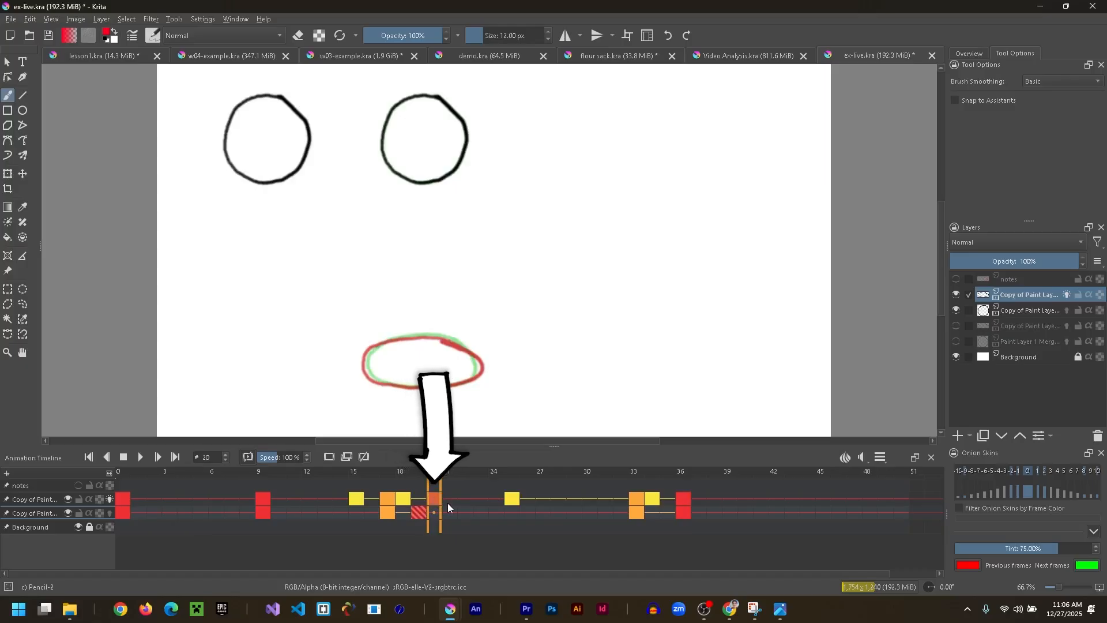
- Compare the top layer's poses at frames 18 and 19
{"action": "left_click", "coordinate": [417, 499]}
{"action": "left_click", "coordinate": [404, 497]}
{"action": "left_click", "coordinate": [417, 499]}
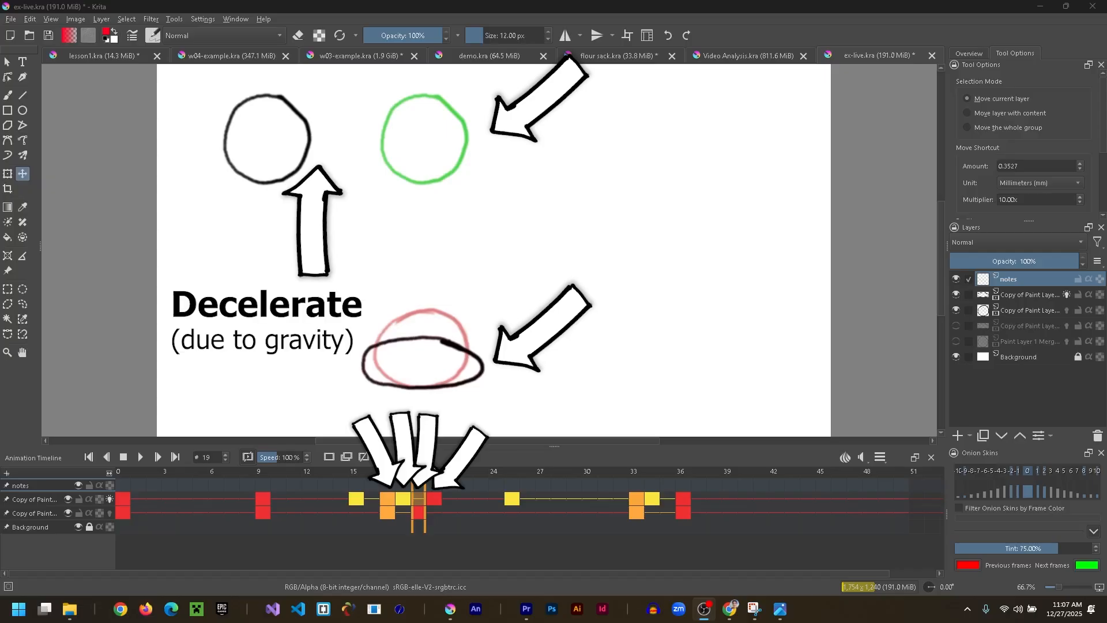
- Draw a red vertical spacing chart beside the balls on the notes layer, with end ticks and two breakdown ticks near its upper end
{"action": "key", "text": "b"}
{"action": "mouse_move", "coordinate": [509, 126]}
{"action": "left_mouse_down"}
{"action": "mouse_move", "coordinate": [548, 130]}
{"action": "mouse_move", "coordinate": [531, 140]}
{"action": "mouse_move", "coordinate": [526, 371]}
{"action": "mouse_move", "coordinate": [555, 372]}
{"action": "left_mouse_up"}
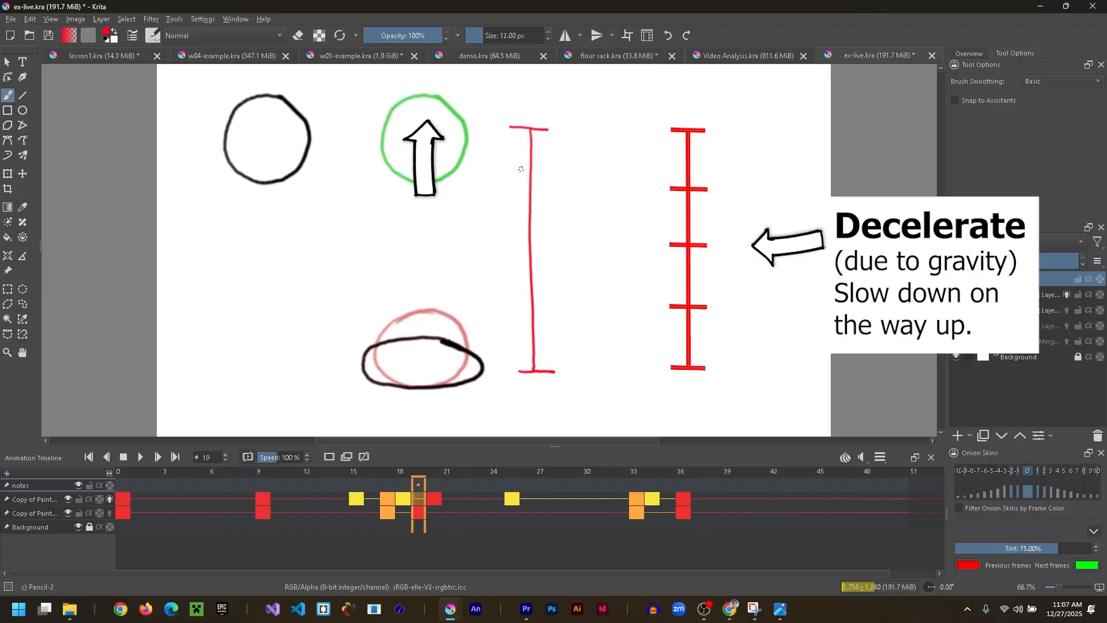
{"action": "left_click_drag", "start_coordinate": [519, 170], "coordinate": [537, 172]}
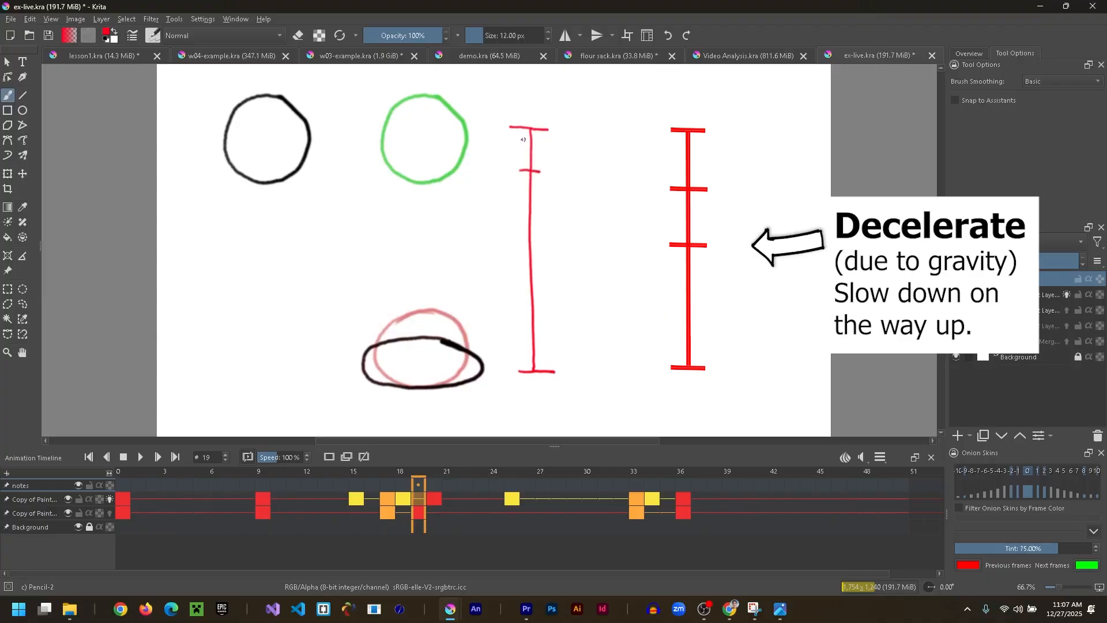
{"action": "left_click_drag", "start_coordinate": [523, 140], "coordinate": [537, 141]}
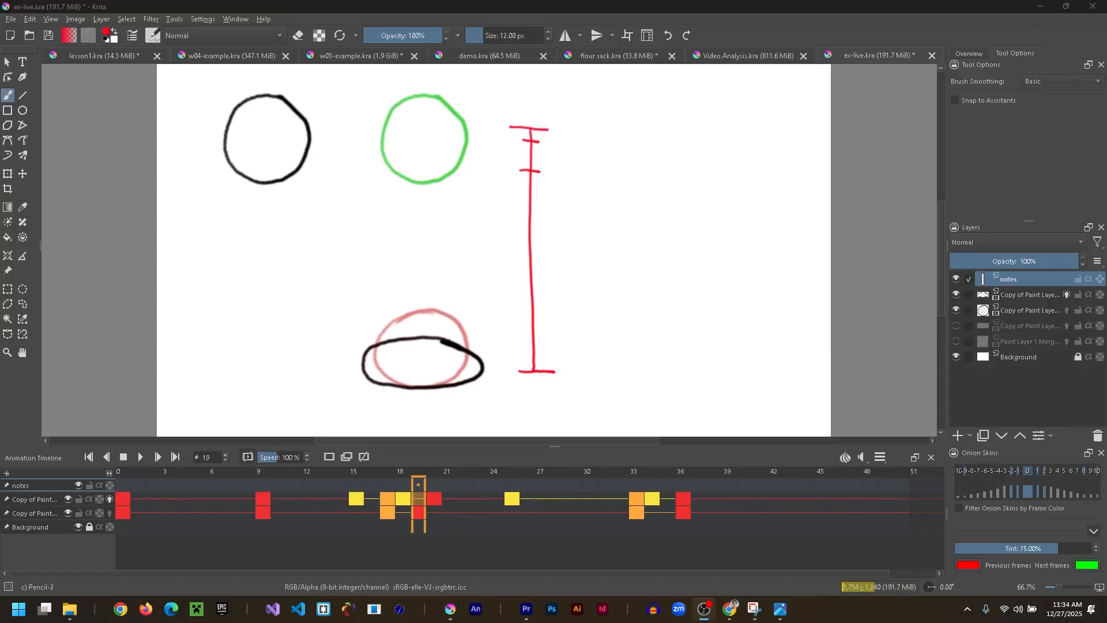
- Copy the top layer's keyframe at frame 20 and paste it at frame 19
{"action": "right_click", "coordinate": [436, 499]}
{"action": "left_click", "coordinate": [490, 392]}
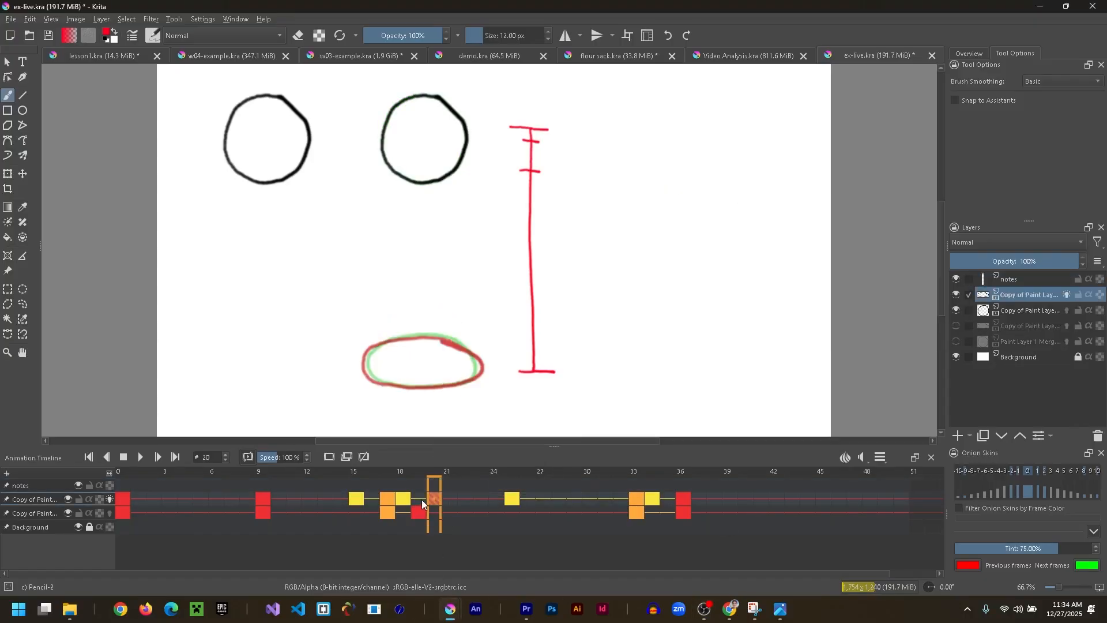
{"action": "right_click", "coordinate": [419, 497]}
{"action": "left_click", "coordinate": [455, 400]}
- Label the keyframe at frame 19 yellow and move its ball slightly down so it favors the frame 20 pose
{"action": "right_click", "coordinate": [421, 489]}
{"action": "left_click", "coordinate": [480, 484]}
{"action": "right_click", "coordinate": [419, 498]}
{"action": "left_click", "coordinate": [473, 491]}
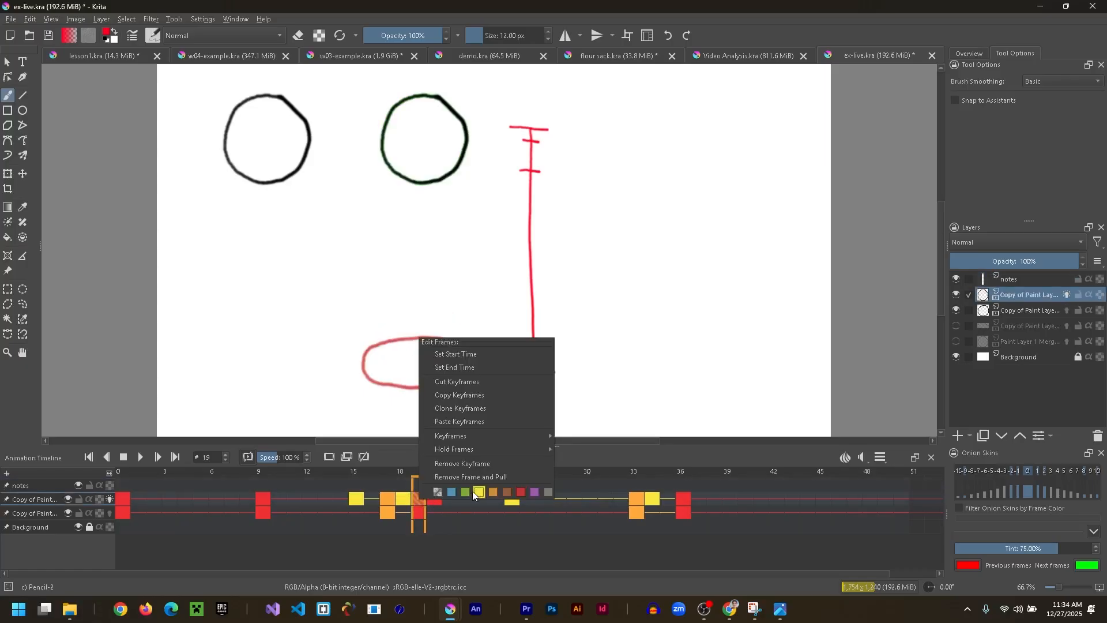
{"action": "left_click", "coordinate": [472, 490]}
{"action": "key", "text": "t"}
{"action": "left_click_drag", "start_coordinate": [432, 177], "coordinate": [433, 188]}
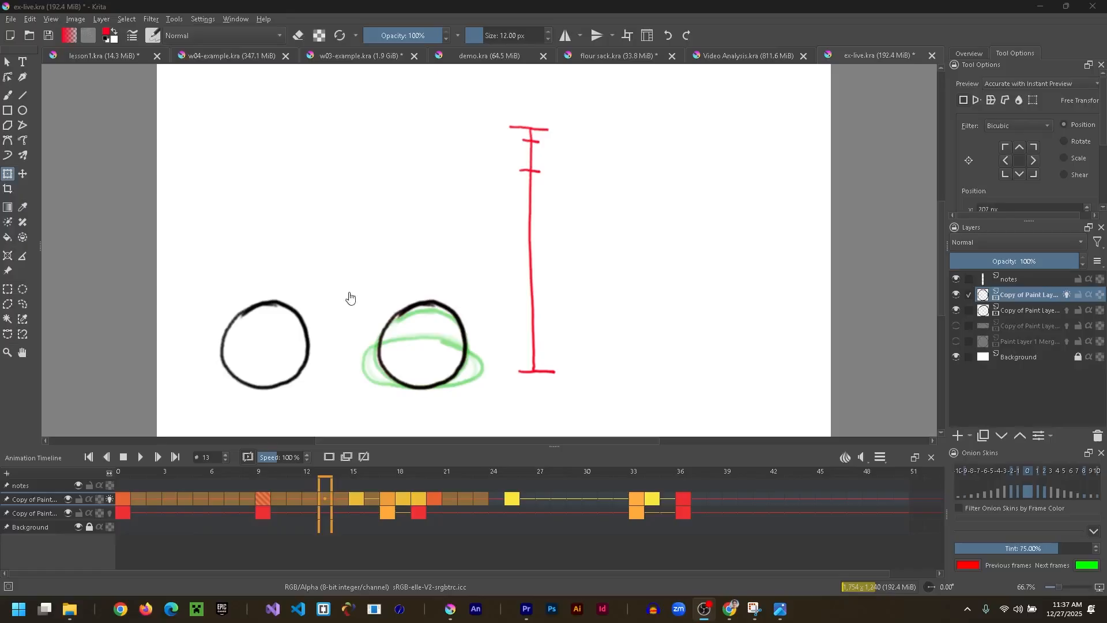
- Play back frames 0 to 23 several times to review the jump with the added breakdown at frame 19
{"action": "left_click", "coordinate": [140, 457]}
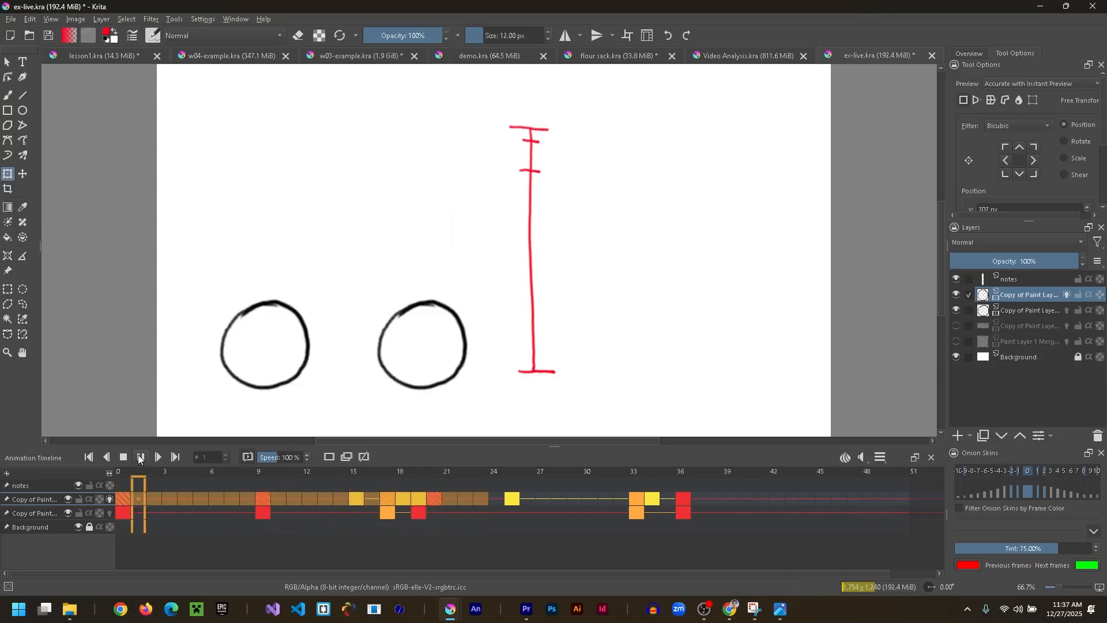
{"action": "left_click", "coordinate": [140, 456]}
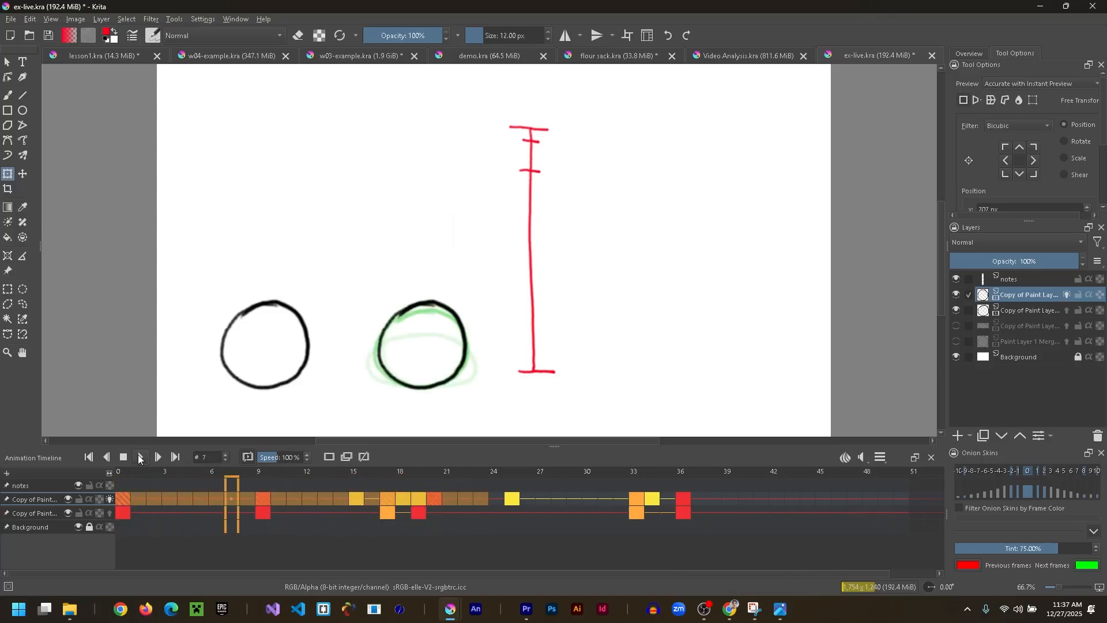
{"action": "left_click", "coordinate": [141, 457]}
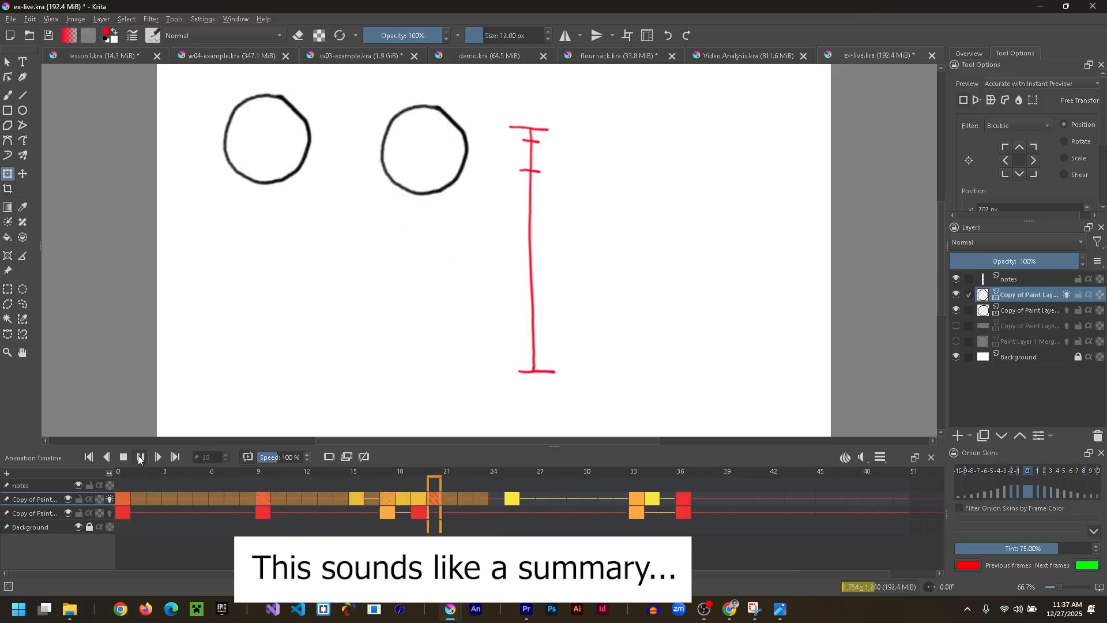
{"action": "left_click", "coordinate": [140, 456]}
{"action": "left_click", "coordinate": [140, 457]}
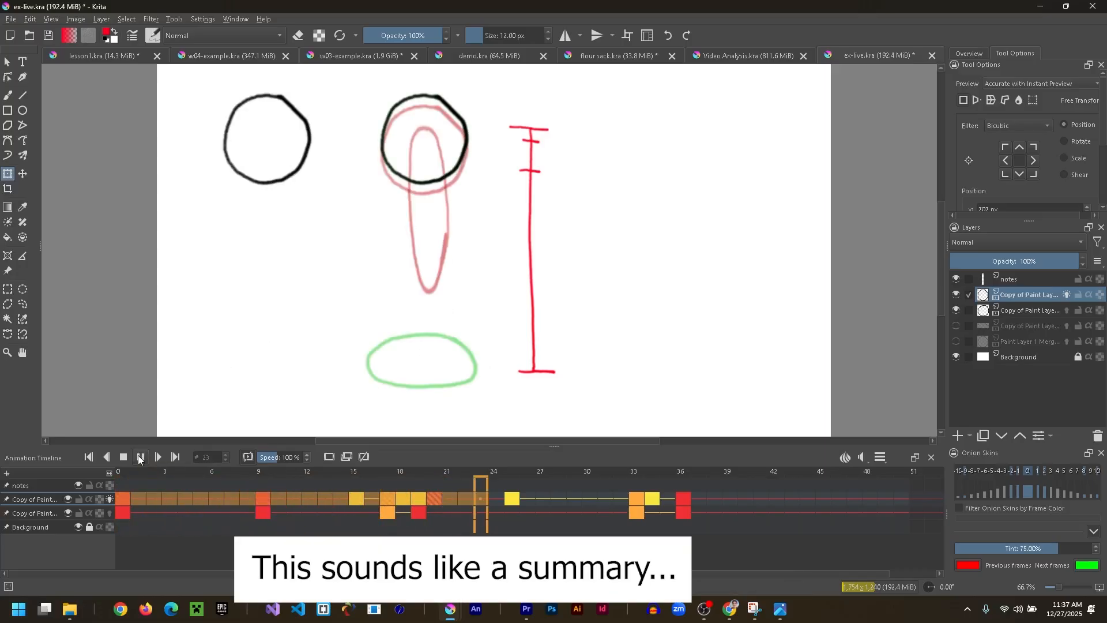